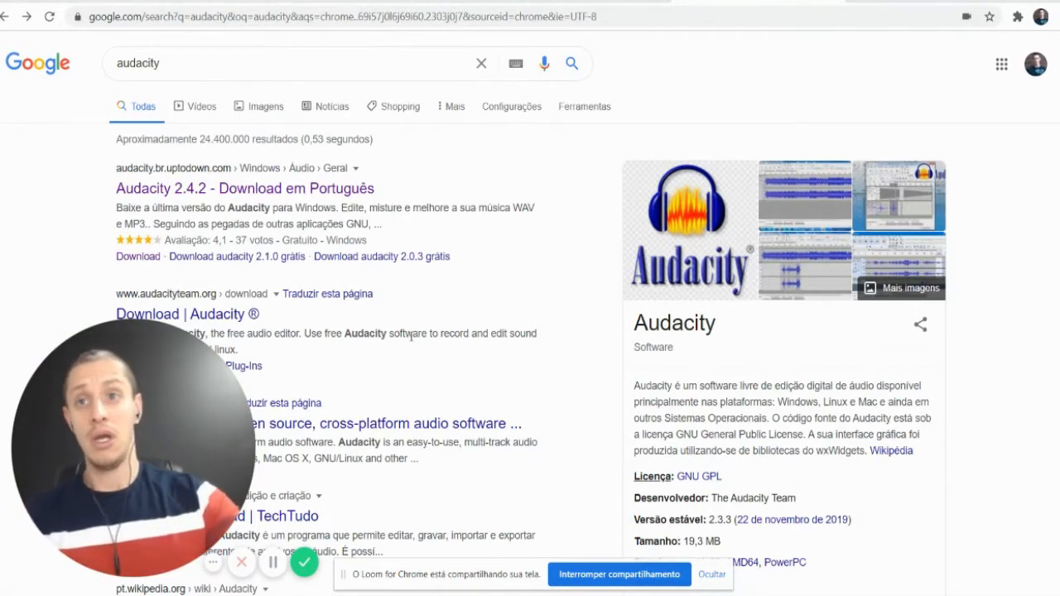
Download the latest Audacity version, 2.4.2 for Windows, from the Uptodown search result.
drag(92, 424, 888, 203)
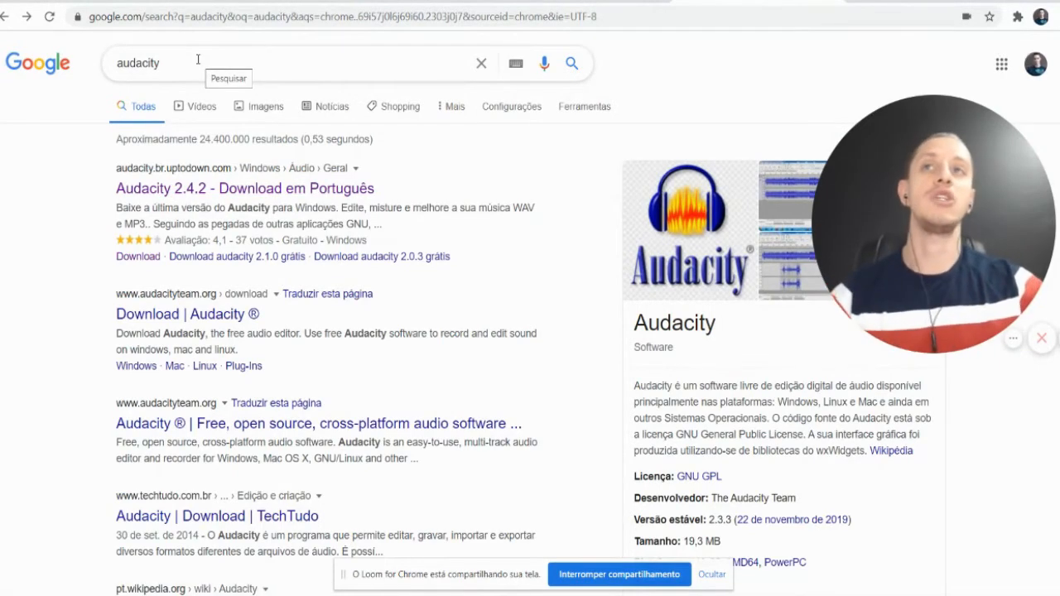
click(151, 190)
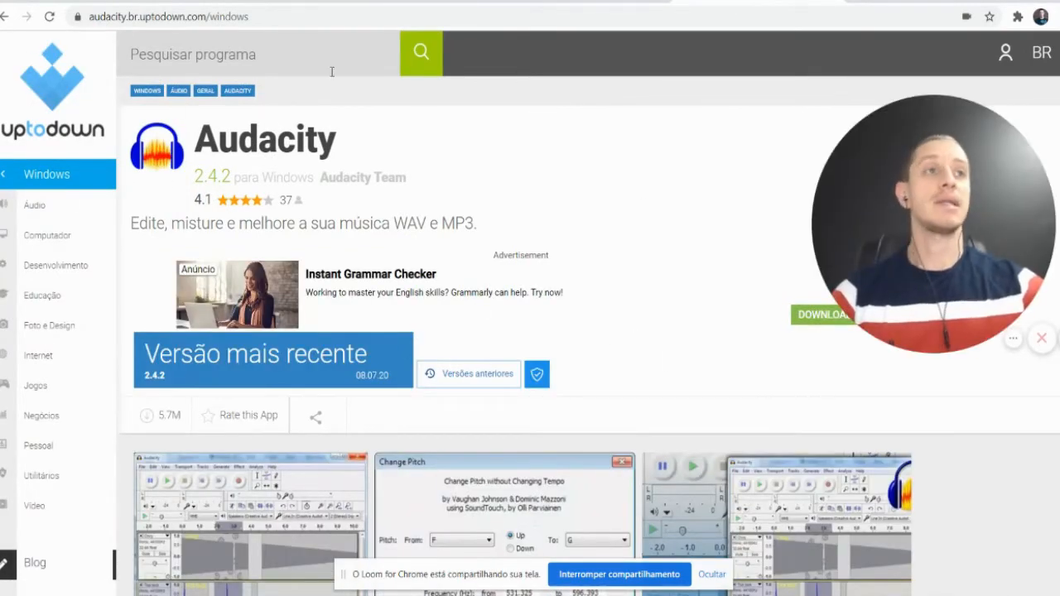
scroll(310, 216, down, 1)
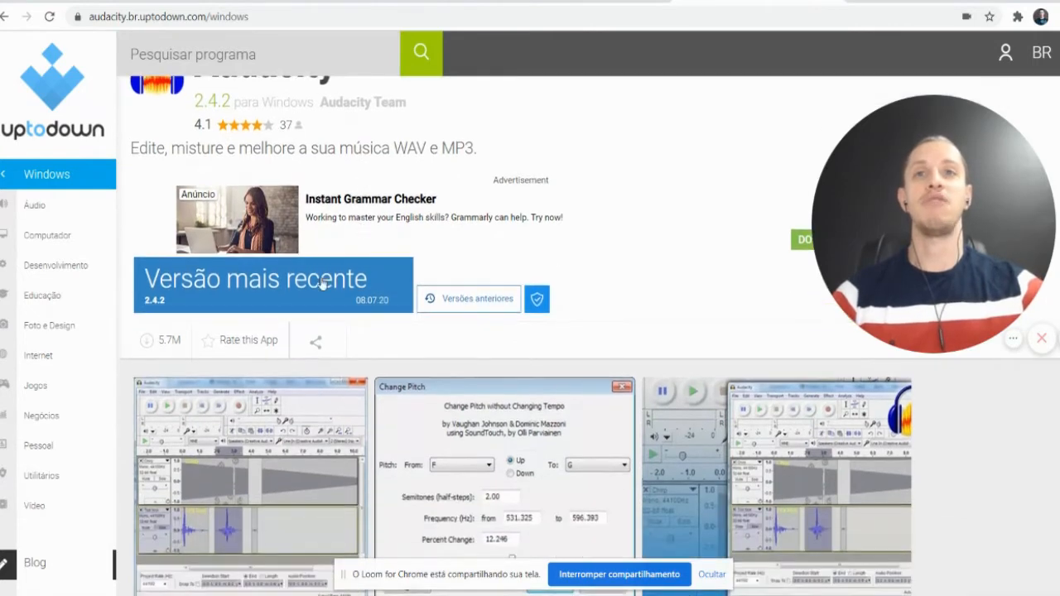
click(227, 287)
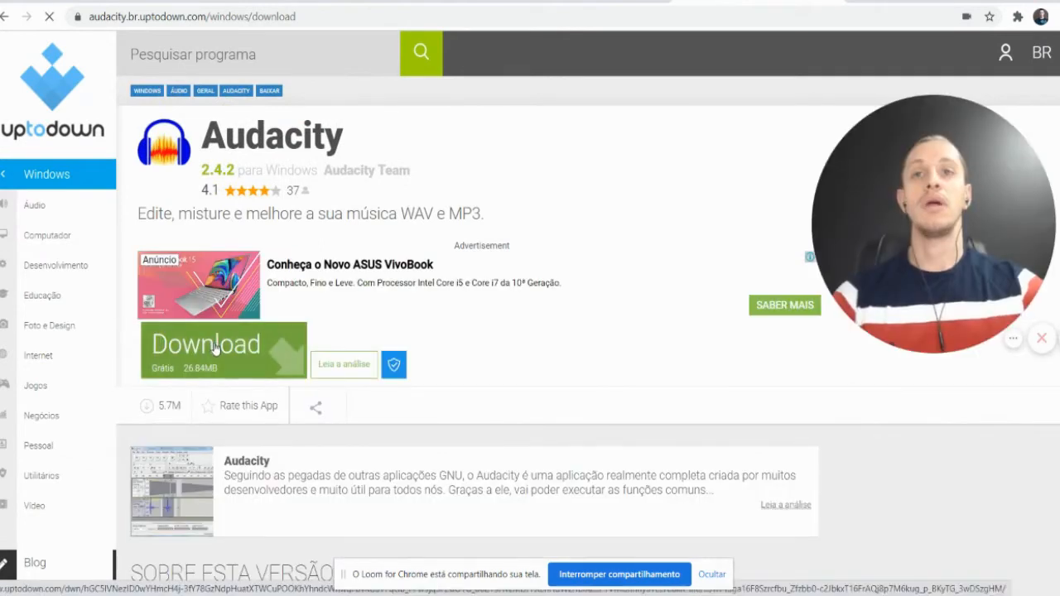
click(213, 345)
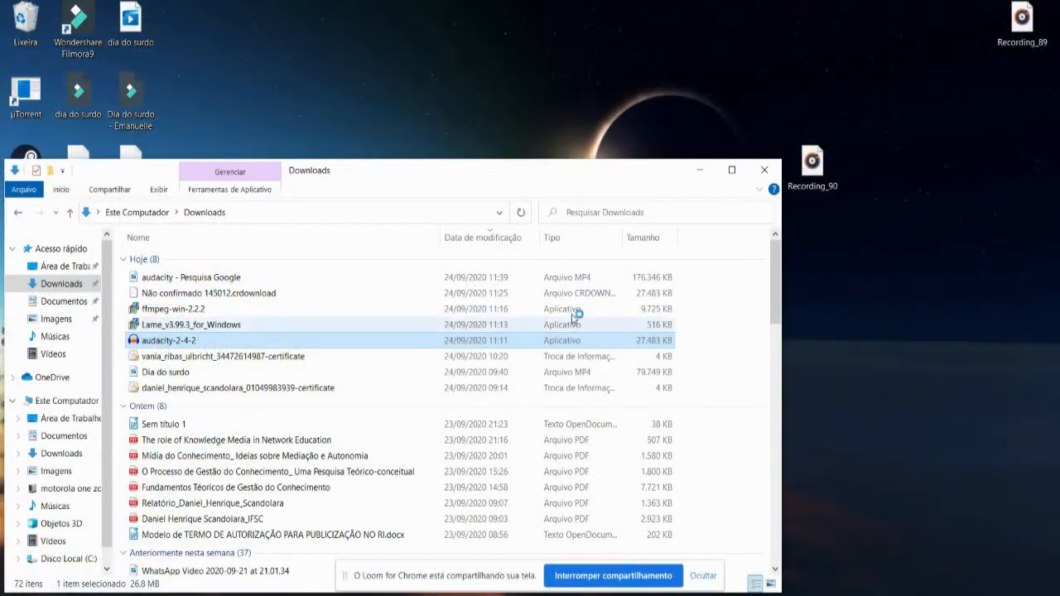
Install Audacity in Português (Brasil) to C:\Program Files (x86)\Audacity, including the desktop icon.
click(699, 170)
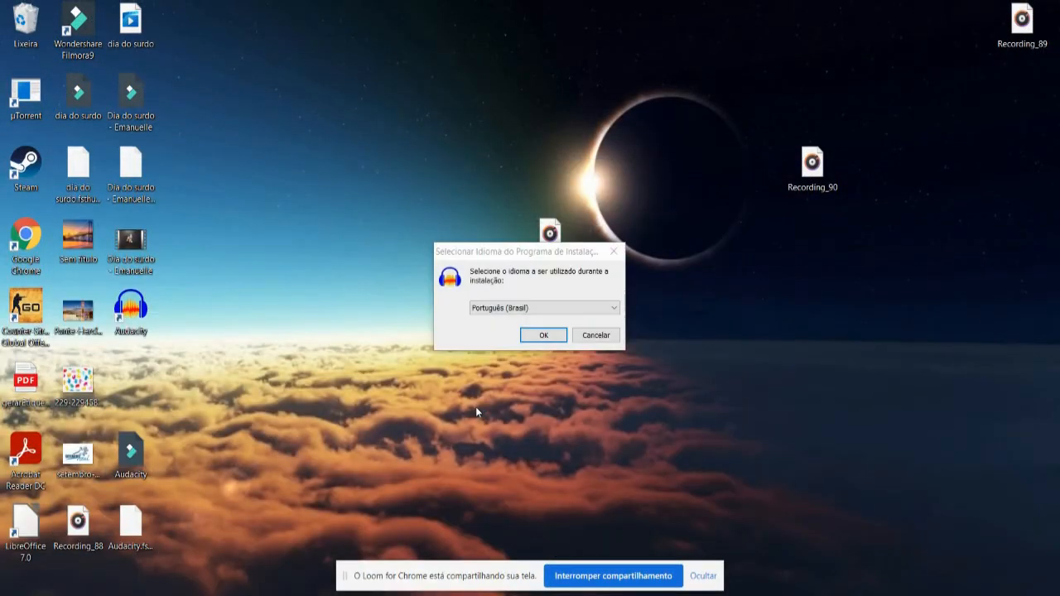
click(535, 336)
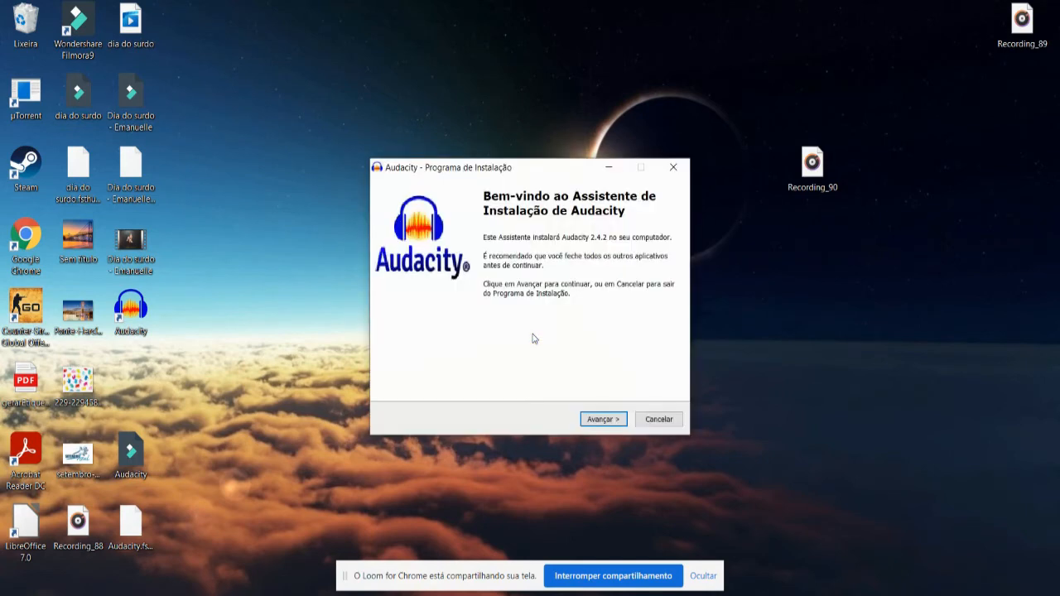
click(614, 421)
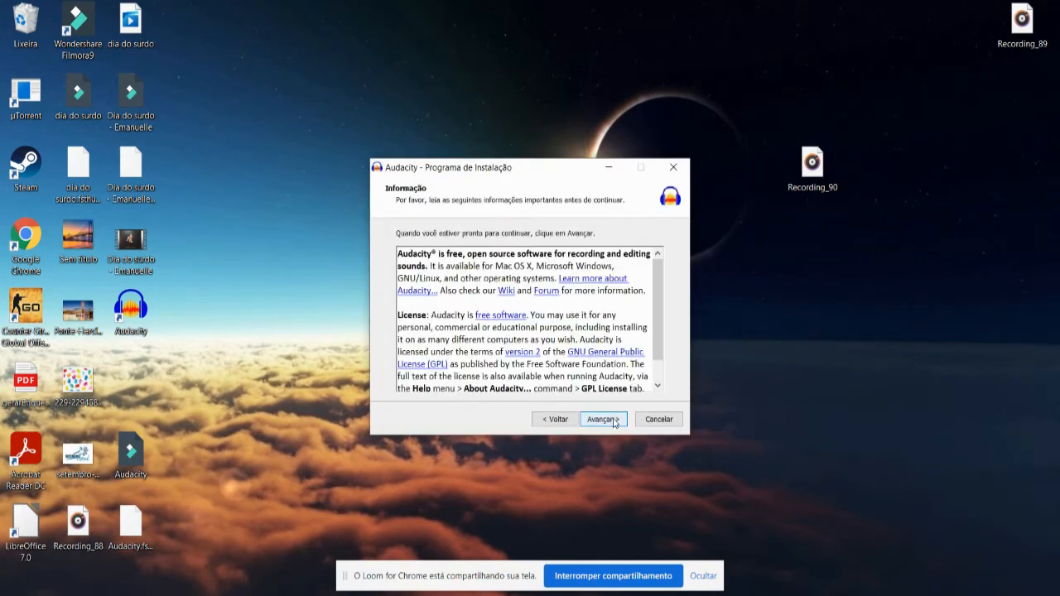
click(614, 421)
click(611, 420)
click(605, 420)
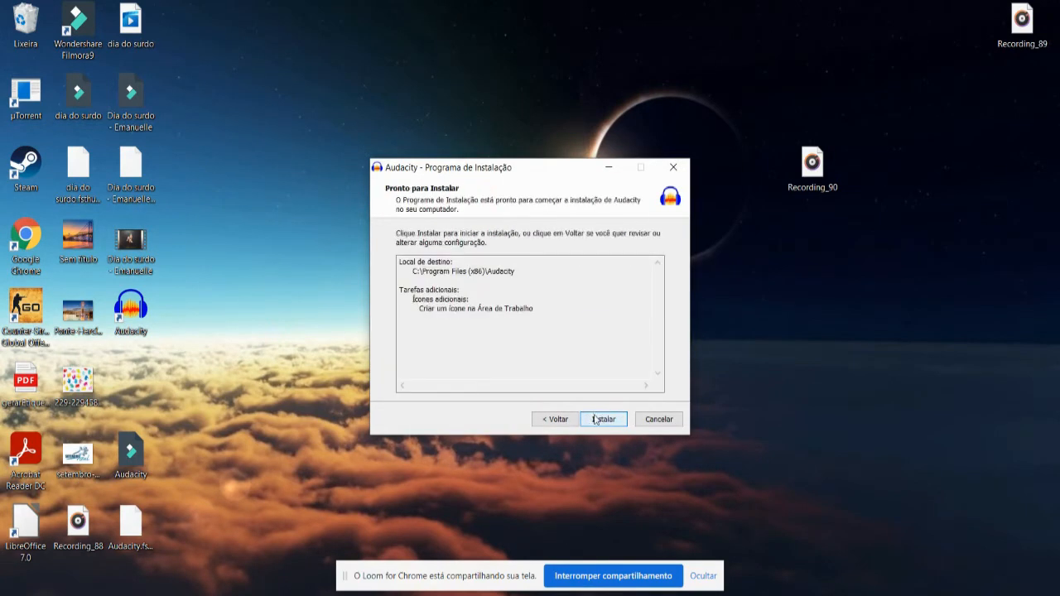
click(595, 420)
drag(537, 169, 538, 173)
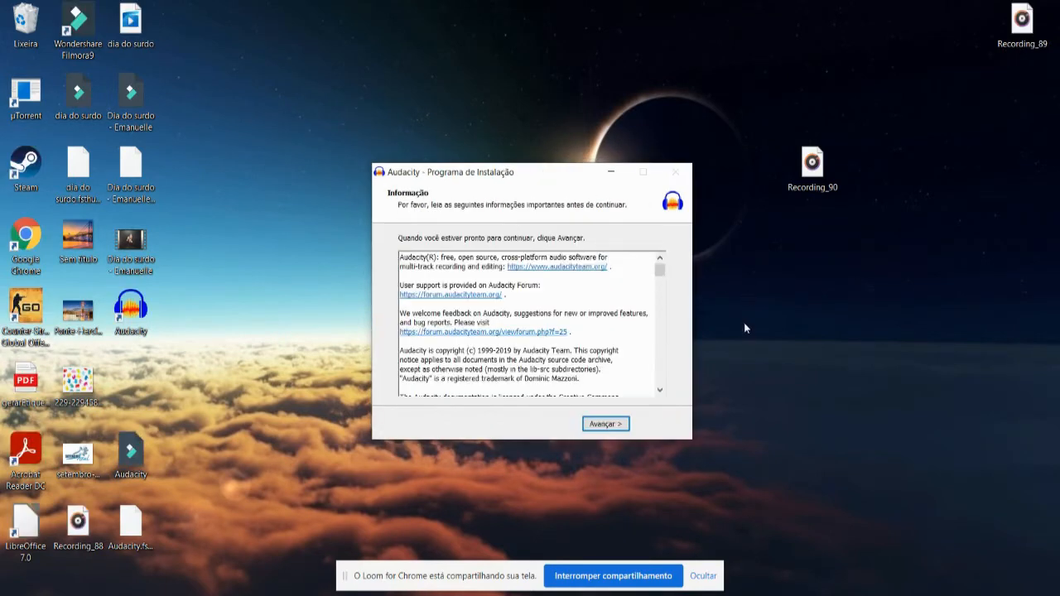
click(606, 424)
click(605, 425)
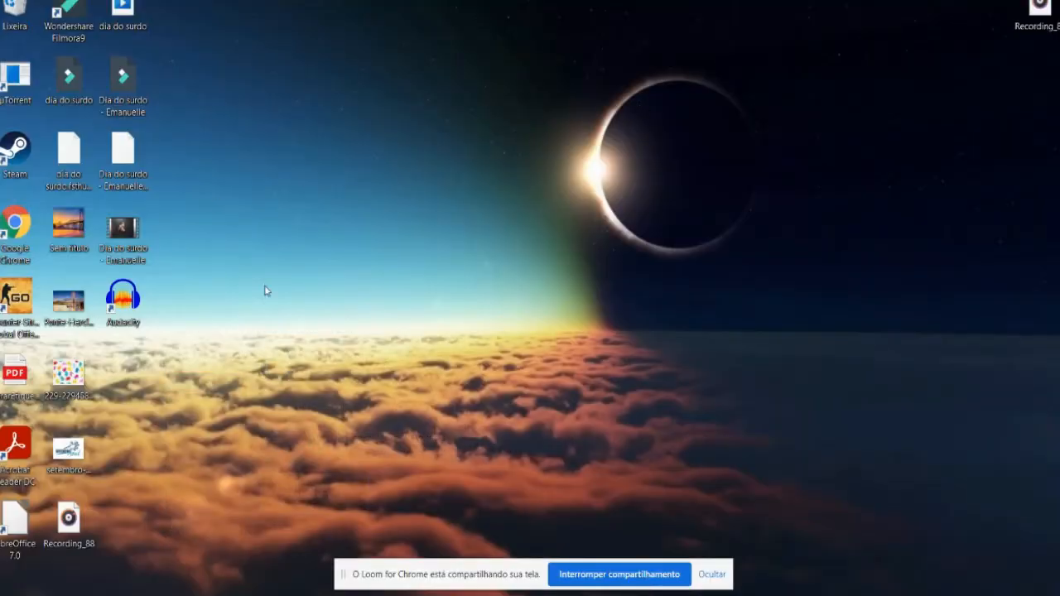
Launch Audacity from the desktop and dismiss its welcome message with the option not to show it again at startup.
double_click(133, 309)
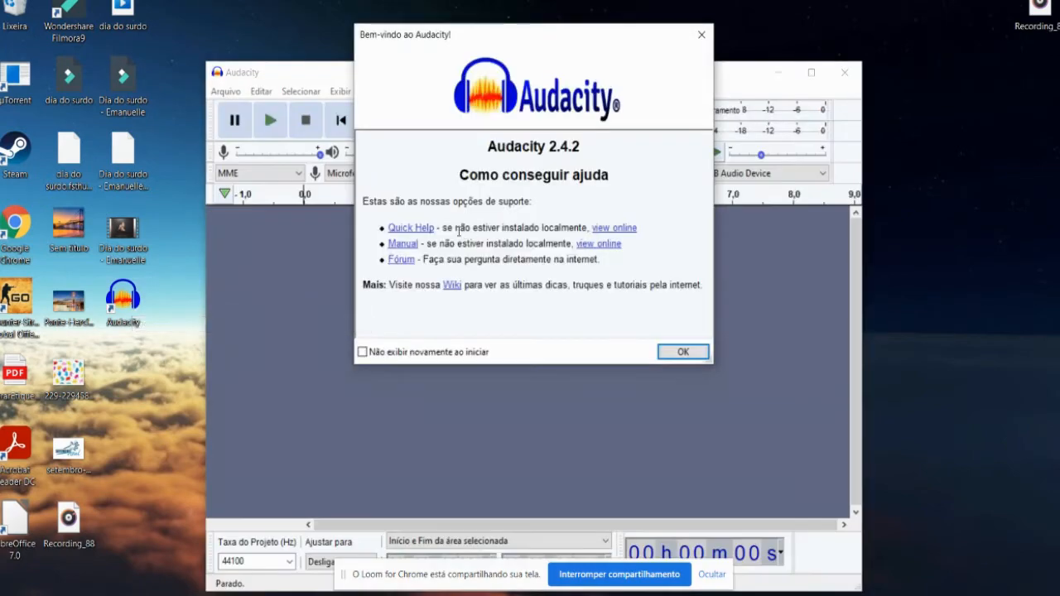
click(363, 352)
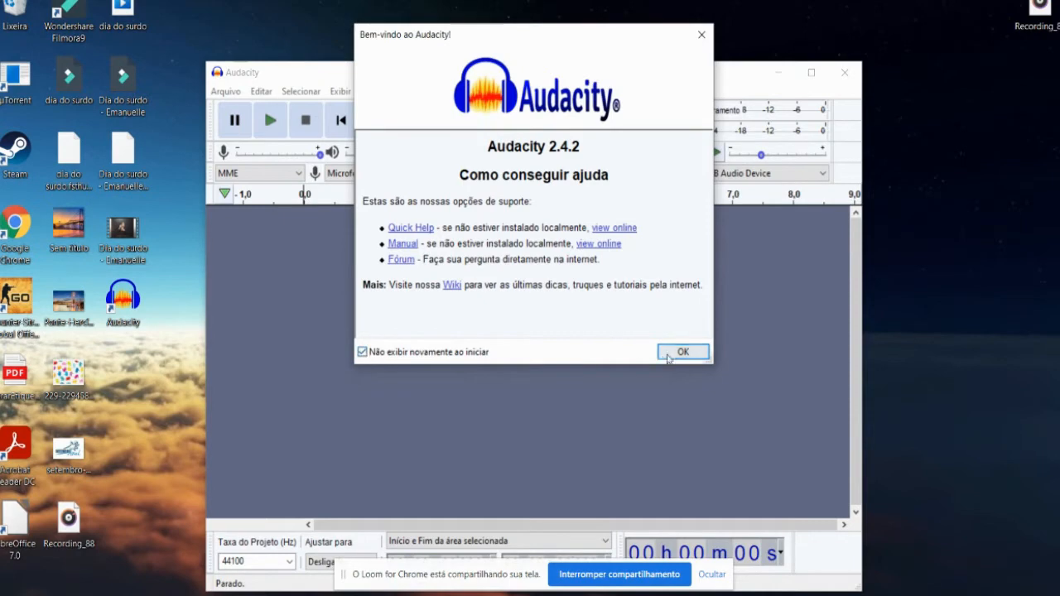
click(682, 352)
drag(658, 73, 661, 19)
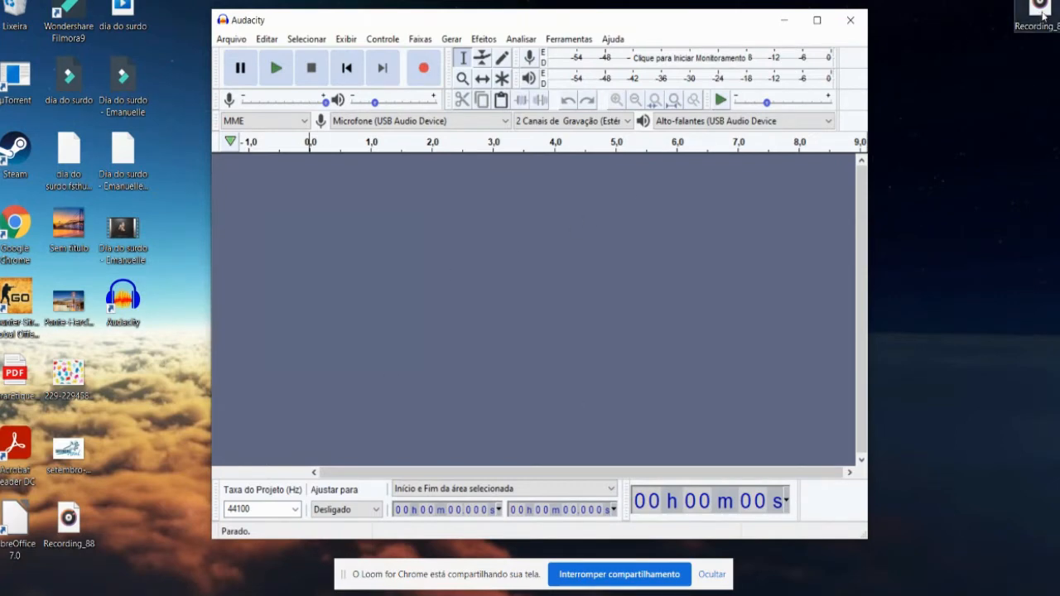
Try to import the desktop file Recording_89.m4a into the empty Audacity project.
drag(1044, 10, 989, 166)
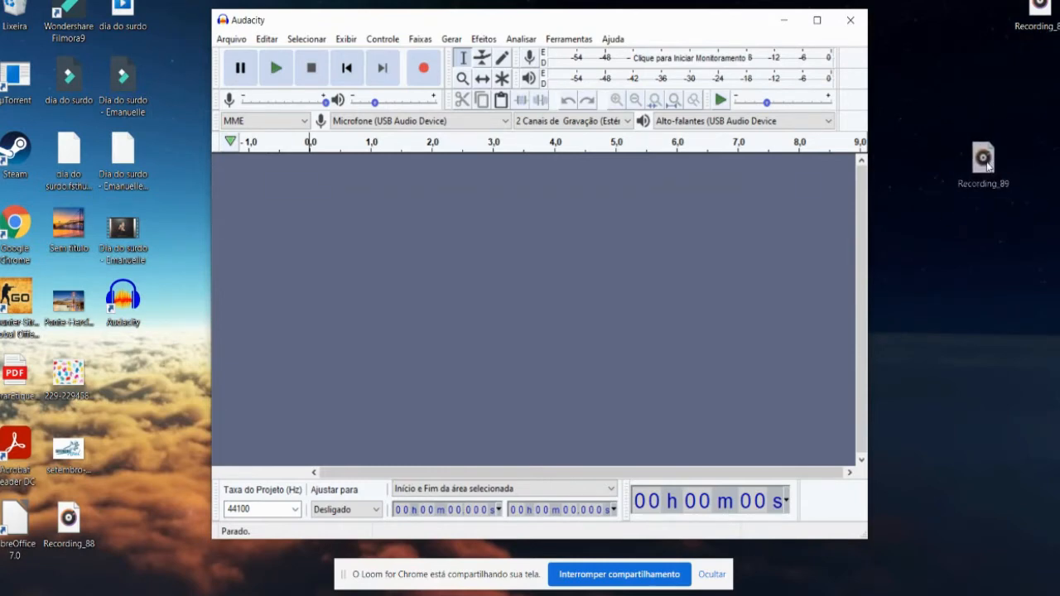
drag(988, 166, 488, 214)
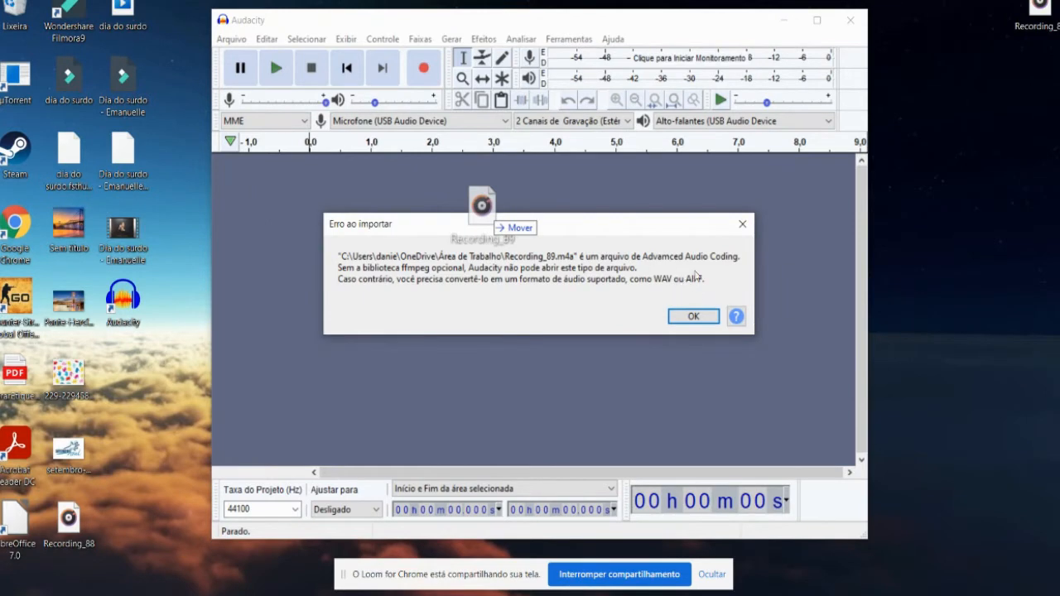
click(691, 317)
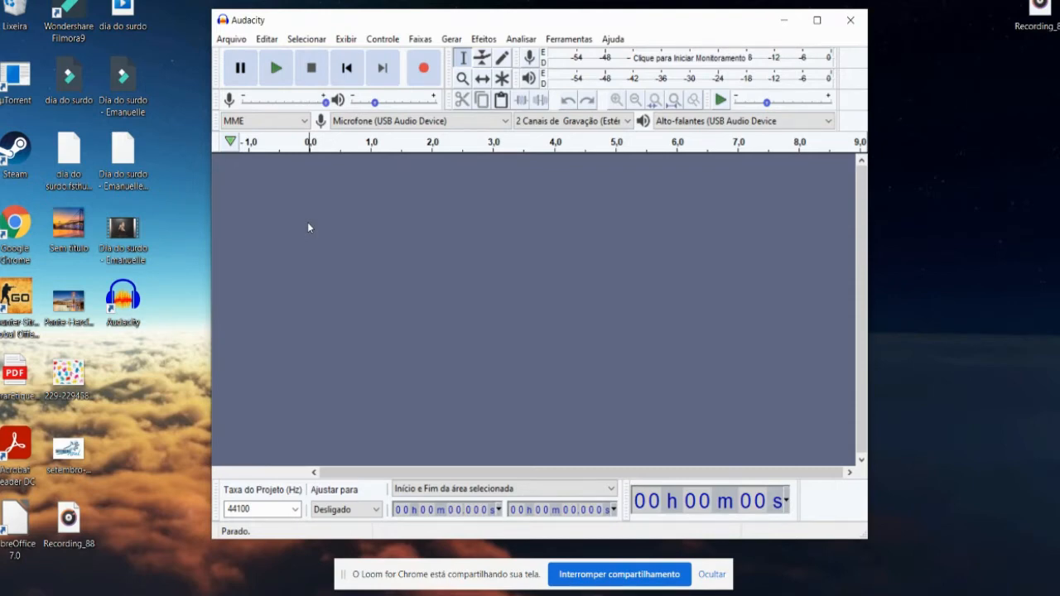
Open the FFmpeg library download instructions from the Bibliotecas preferences.
click(267, 39)
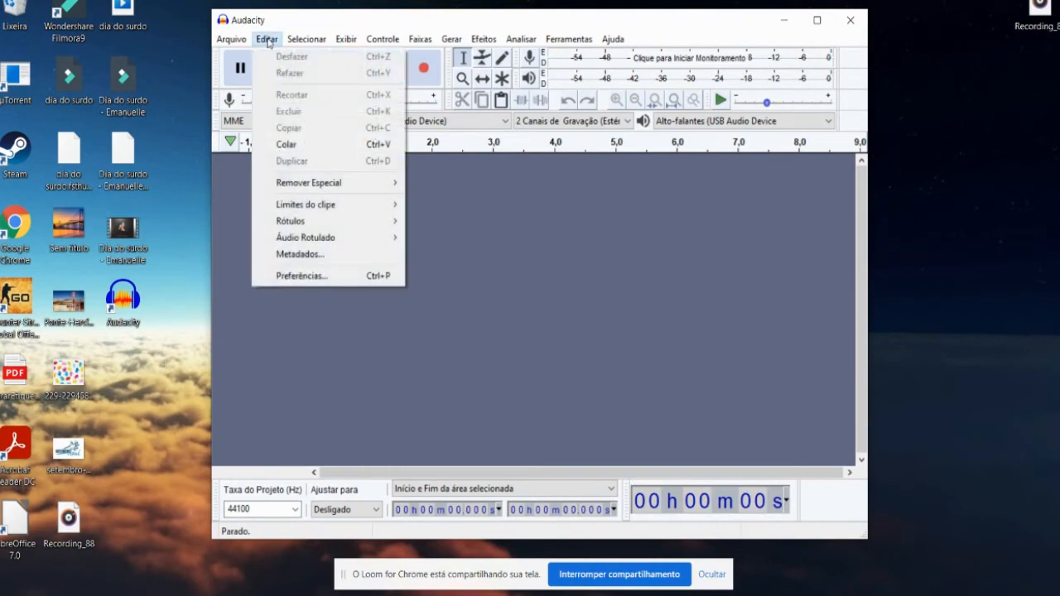
click(290, 275)
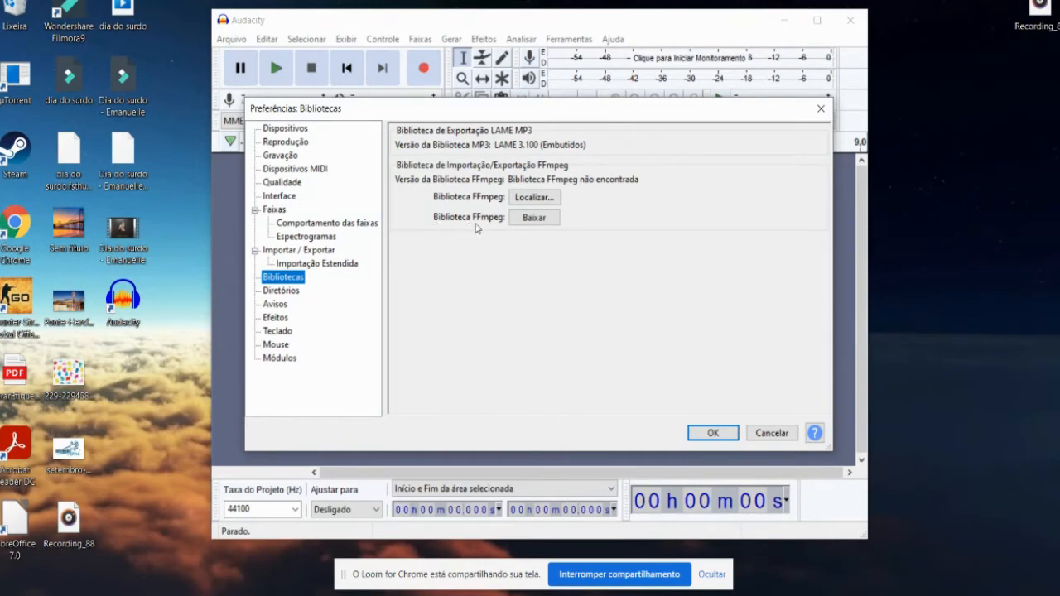
click(537, 221)
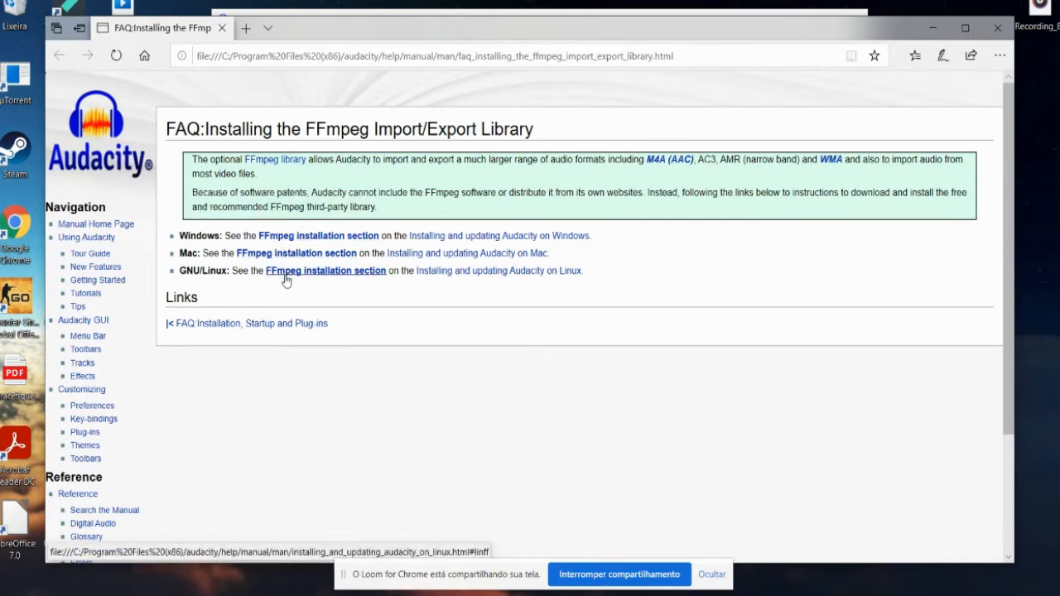
Follow the manual's Windows FFmpeg installation instructions to the external FFmpeg download page.
click(300, 241)
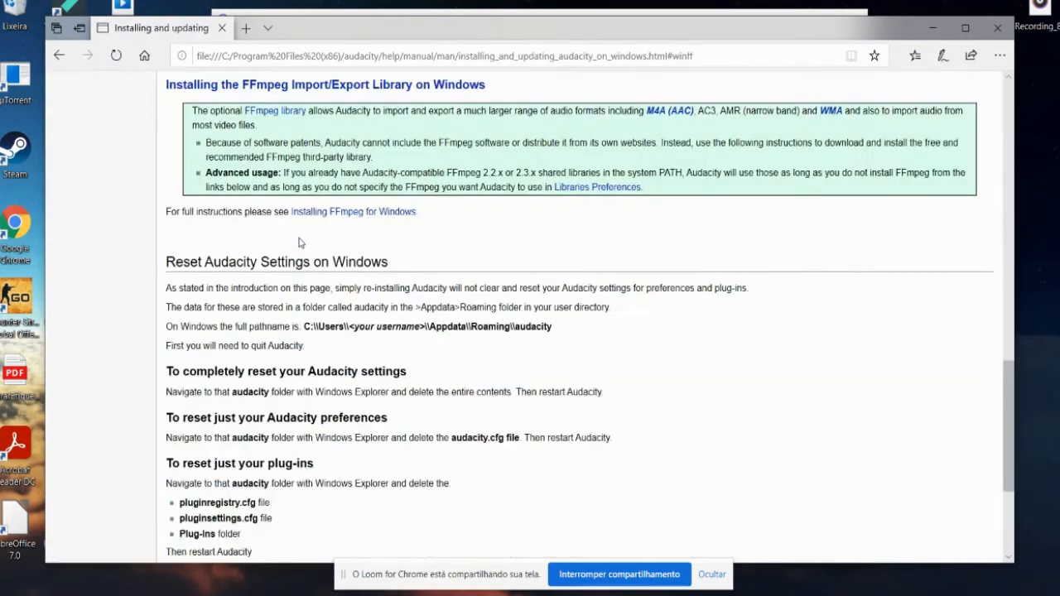
click(964, 30)
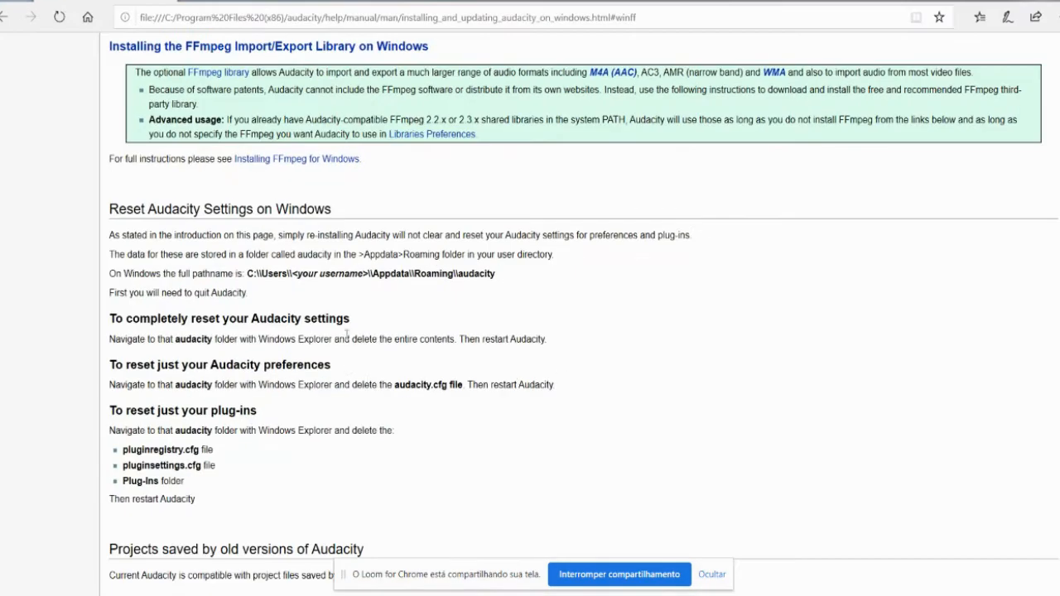
scroll(303, 288, down, 2)
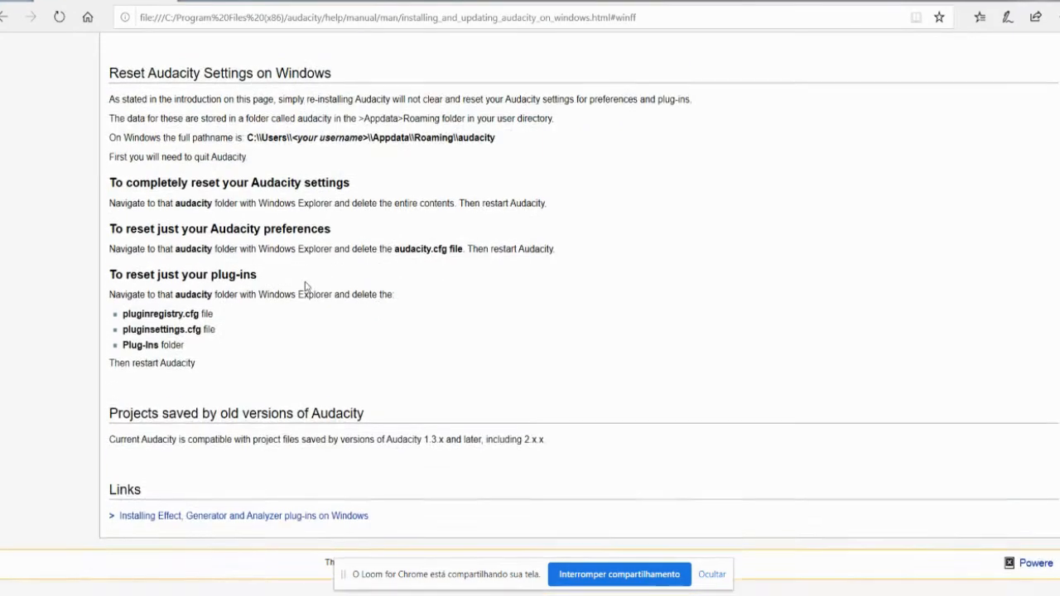
scroll(298, 265, up, 4)
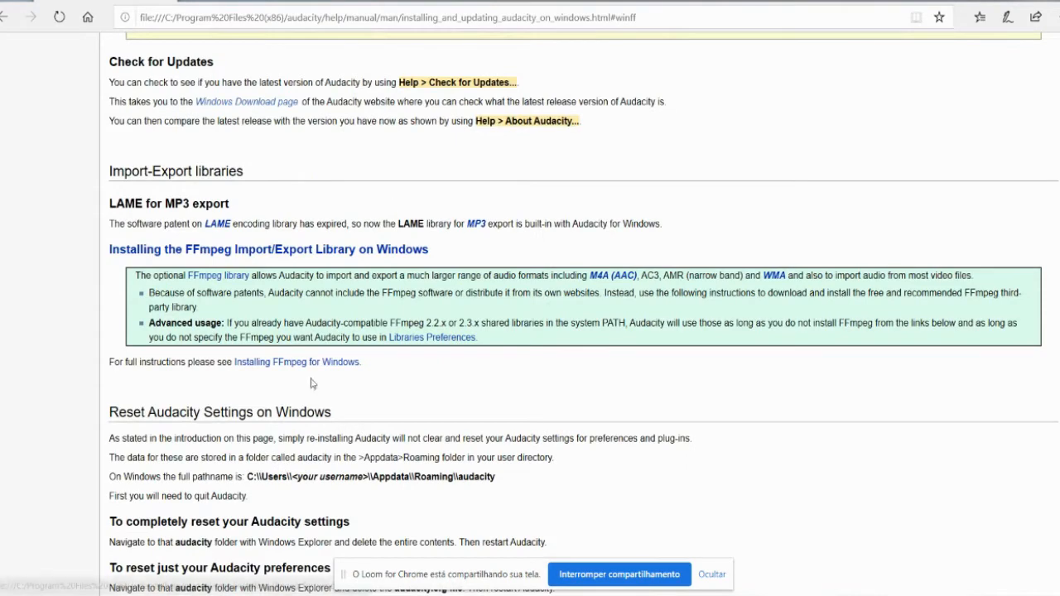
click(258, 362)
scroll(427, 359, down, 3)
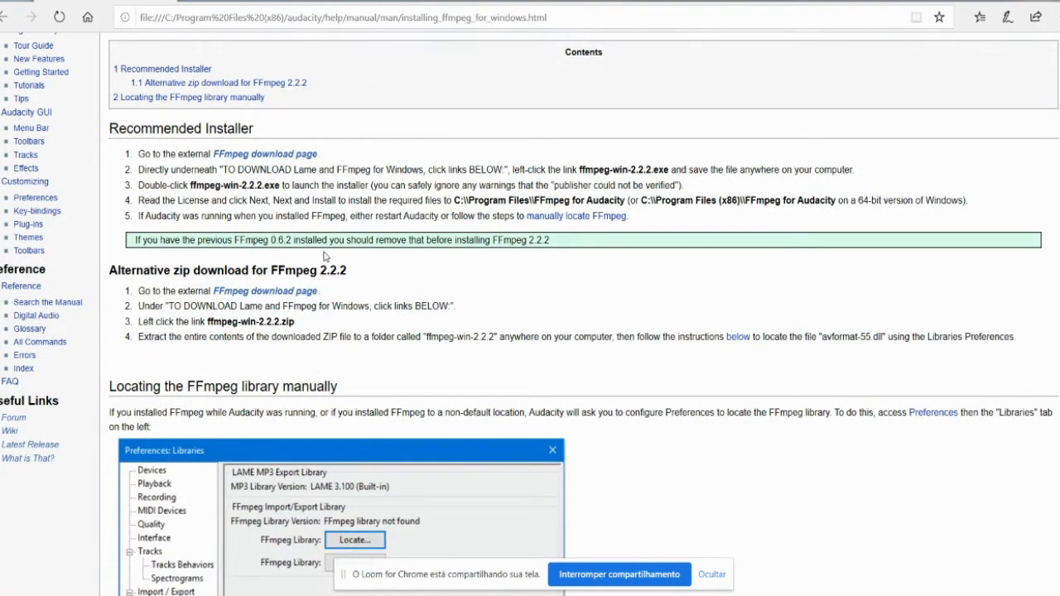
click(247, 156)
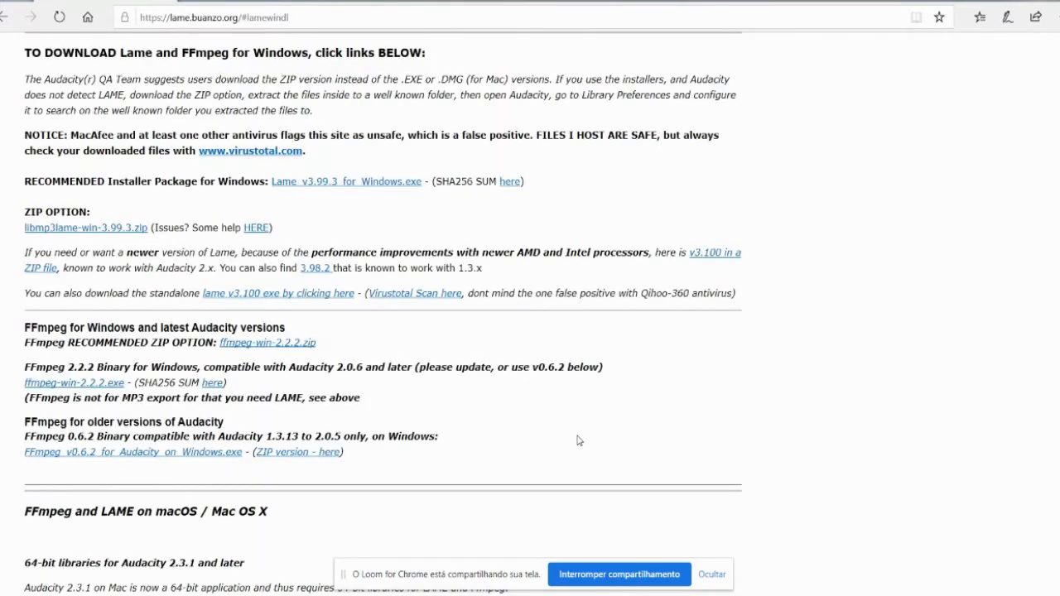
Request the ffmpeg-win-2.2.2.exe download from the section for Windows and the latest Audacity versions.
scroll(577, 440, up, 1)
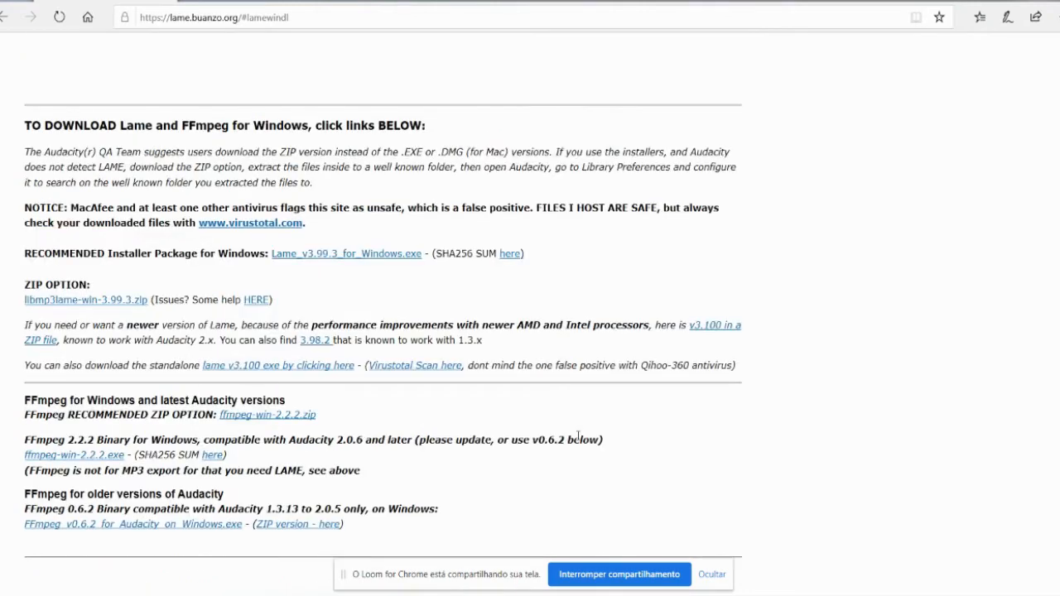
scroll(287, 396, up, 2)
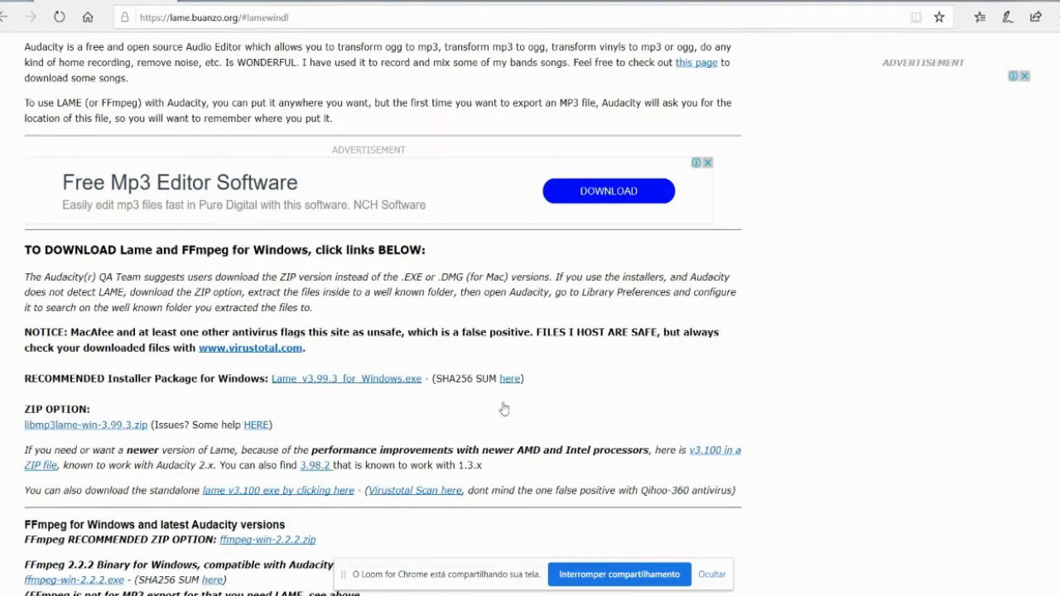
scroll(506, 412, down, 1)
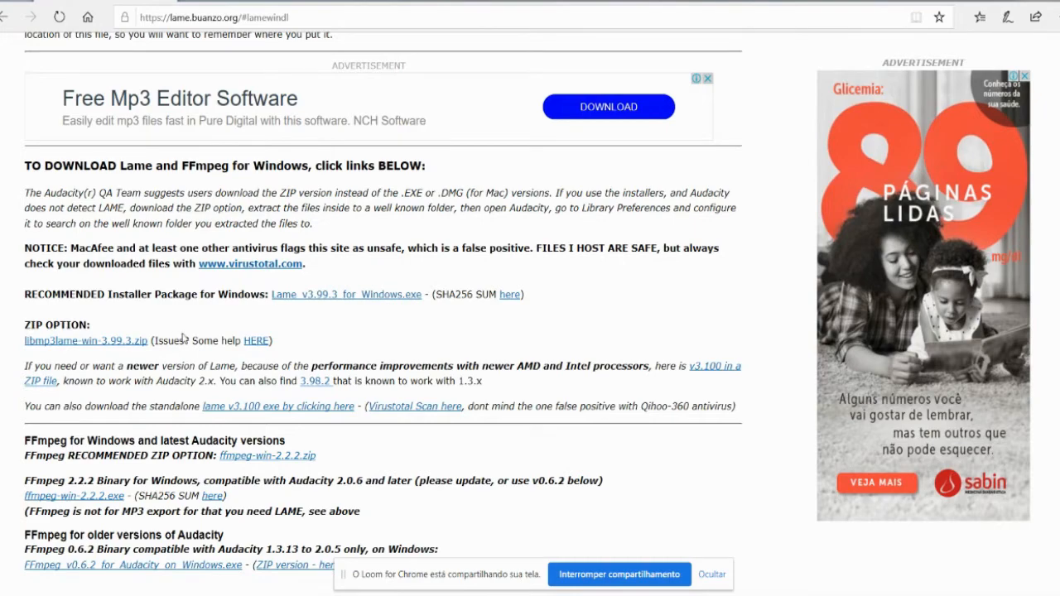
scroll(184, 337, down, 2)
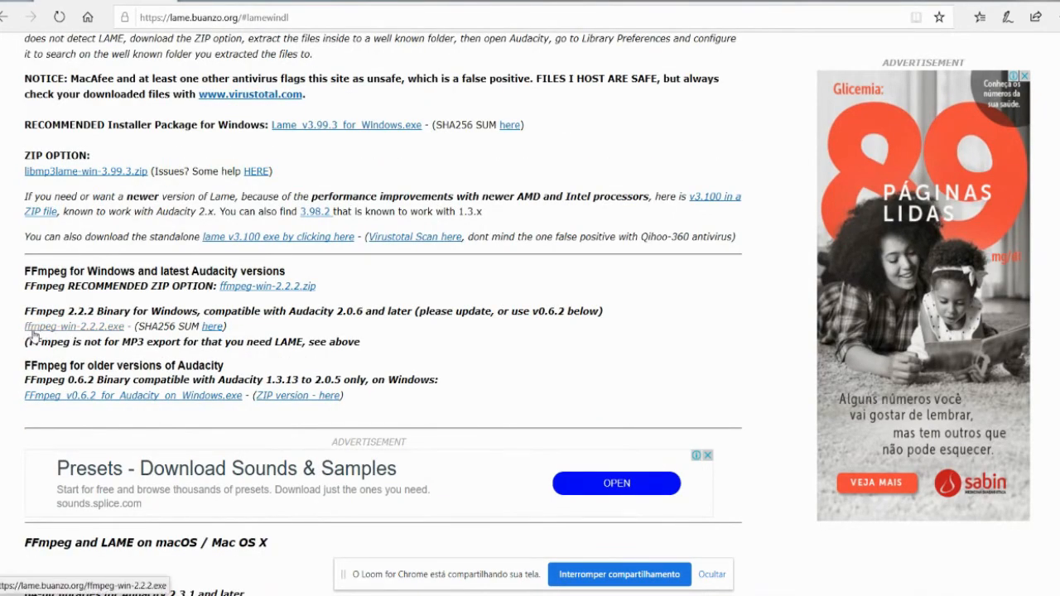
click(76, 328)
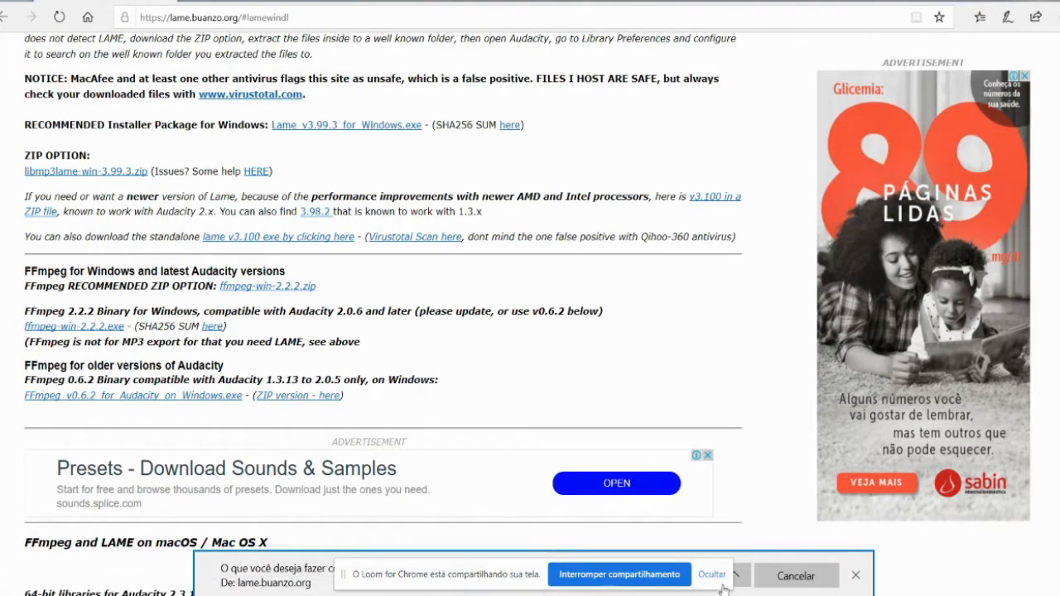
Launch the ffmpeg-win-2.2.2 installer from the Downloads folder in File Explorer.
click(324, 594)
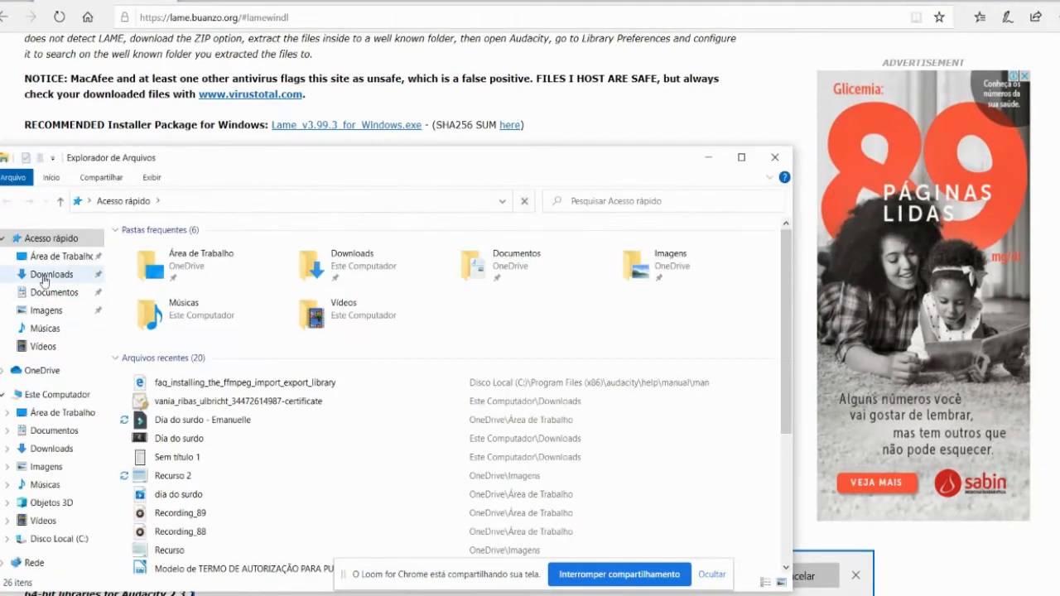
click(53, 274)
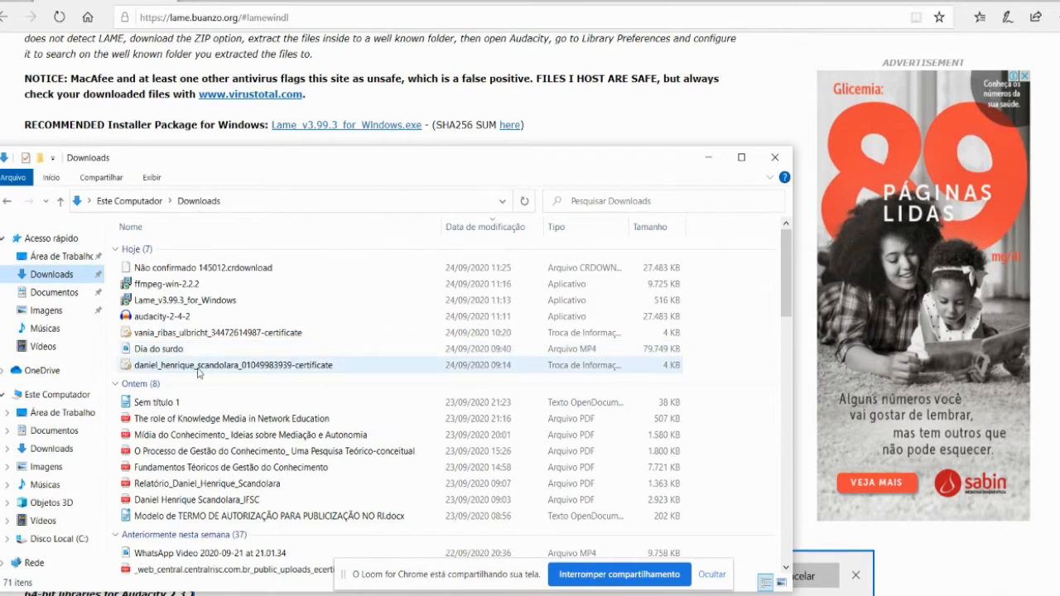
click(185, 285)
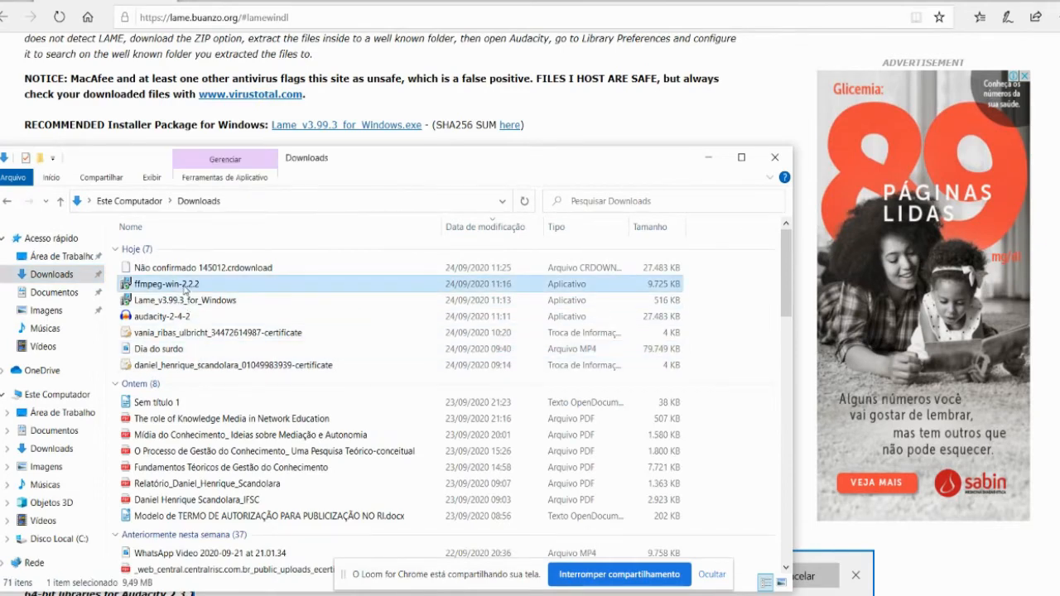
double_click(188, 286)
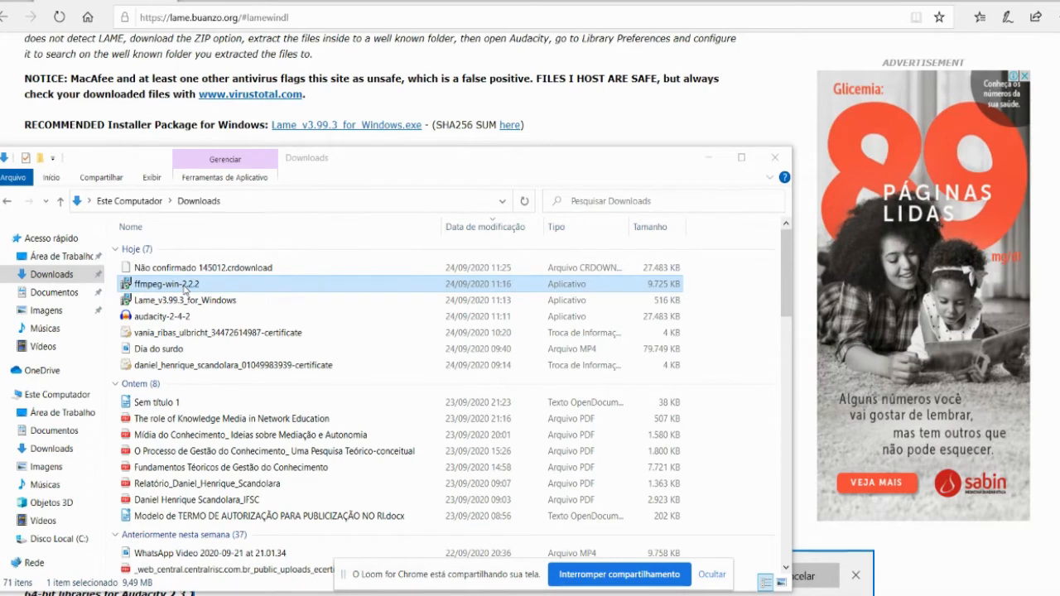
Install FFmpeg (Windows) for Audacity into C:\Program Files (x86)\FFmpeg for Audacity and finish the setup wizard.
click(708, 158)
click(554, 330)
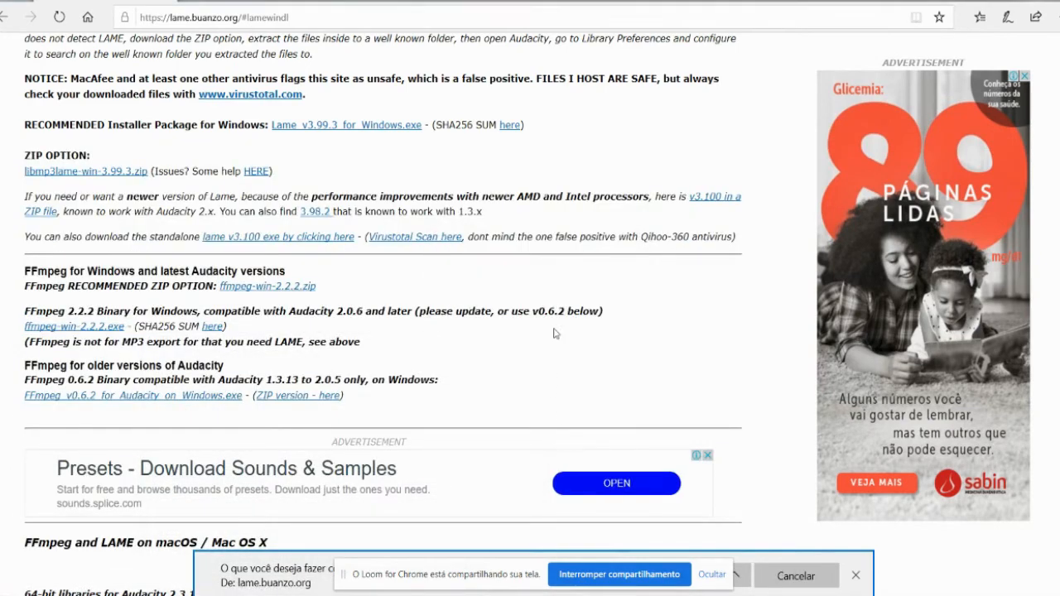
click(613, 416)
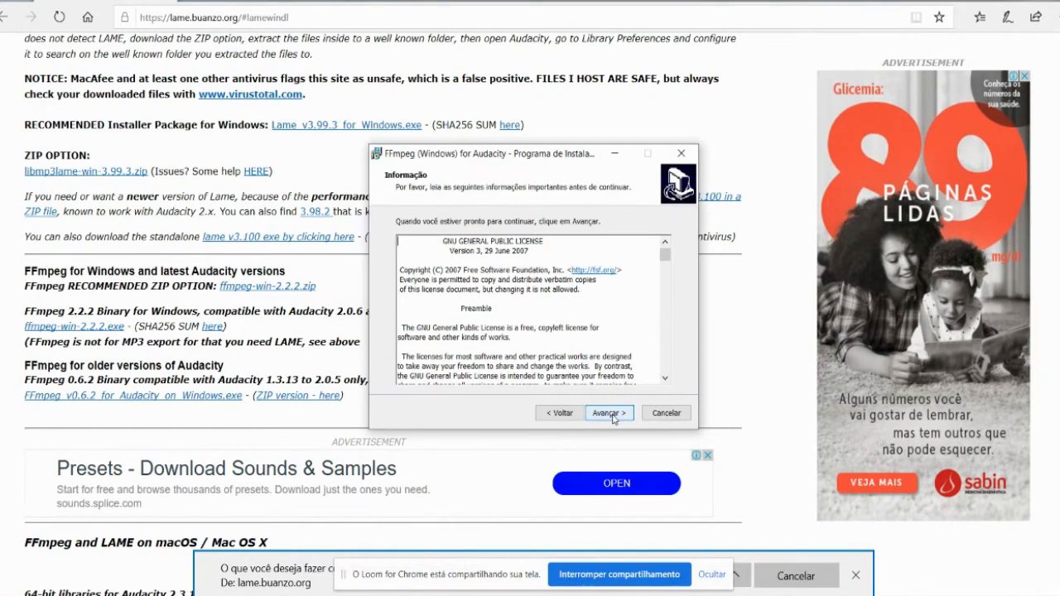
click(611, 413)
click(612, 414)
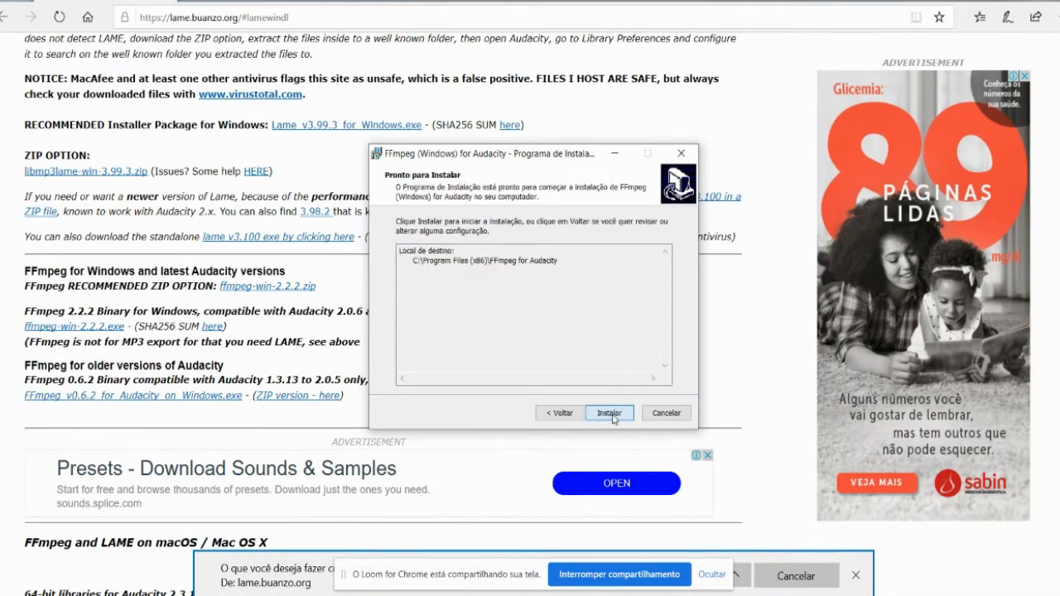
click(612, 416)
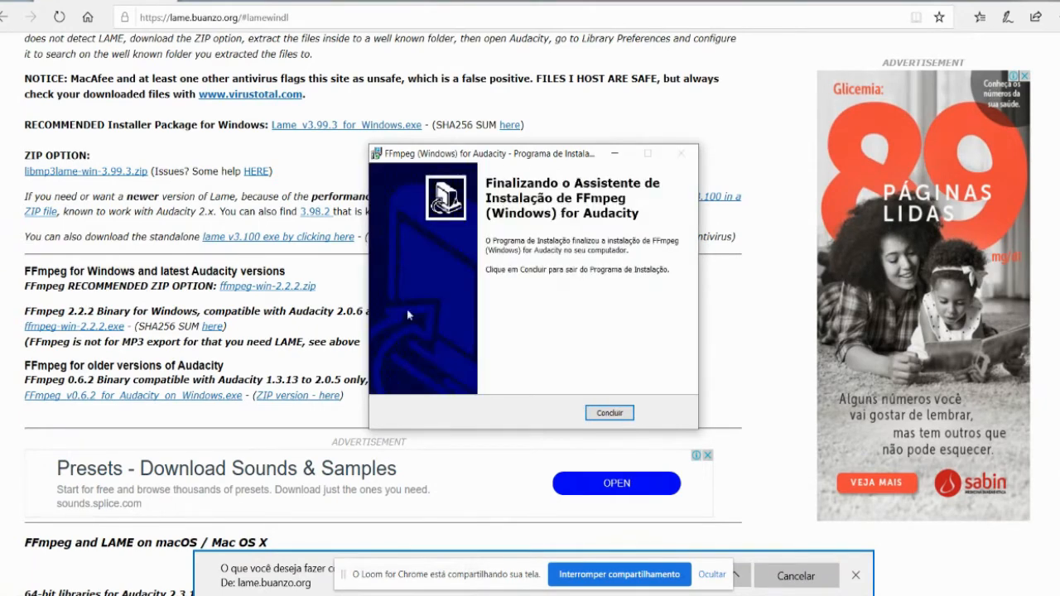
click(612, 414)
Dismiss the Bibliotecas preferences and restart Audacity from its desktop shortcut.
click(490, 594)
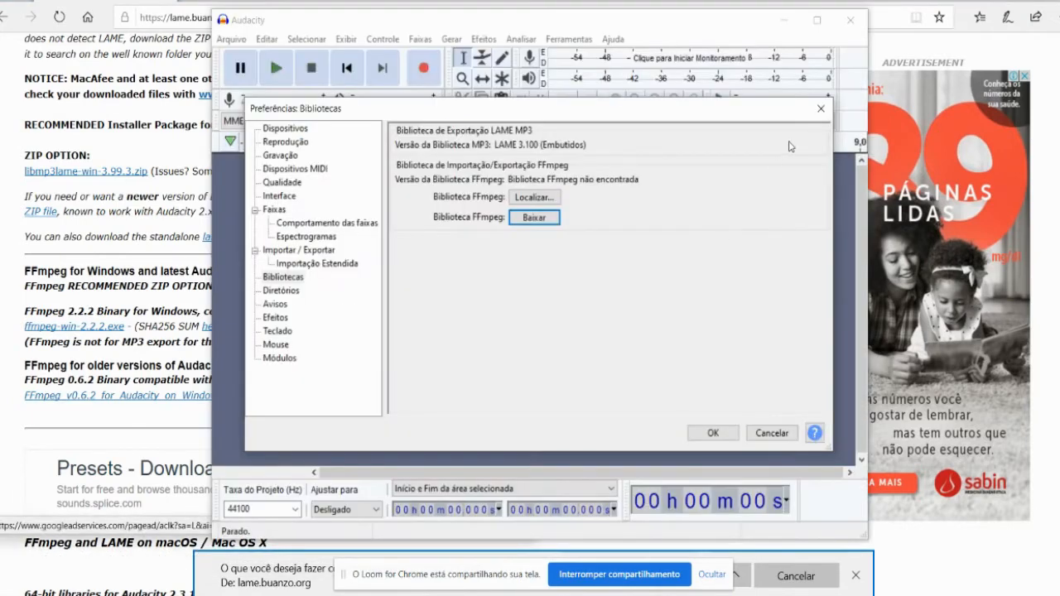
click(818, 108)
click(851, 20)
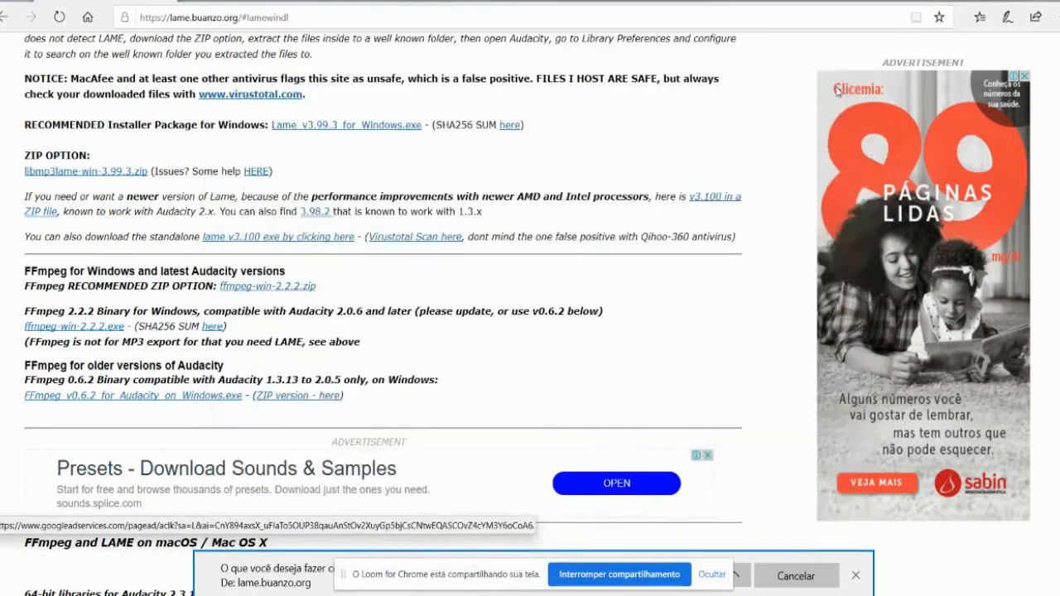
click(963, 4)
double_click(119, 286)
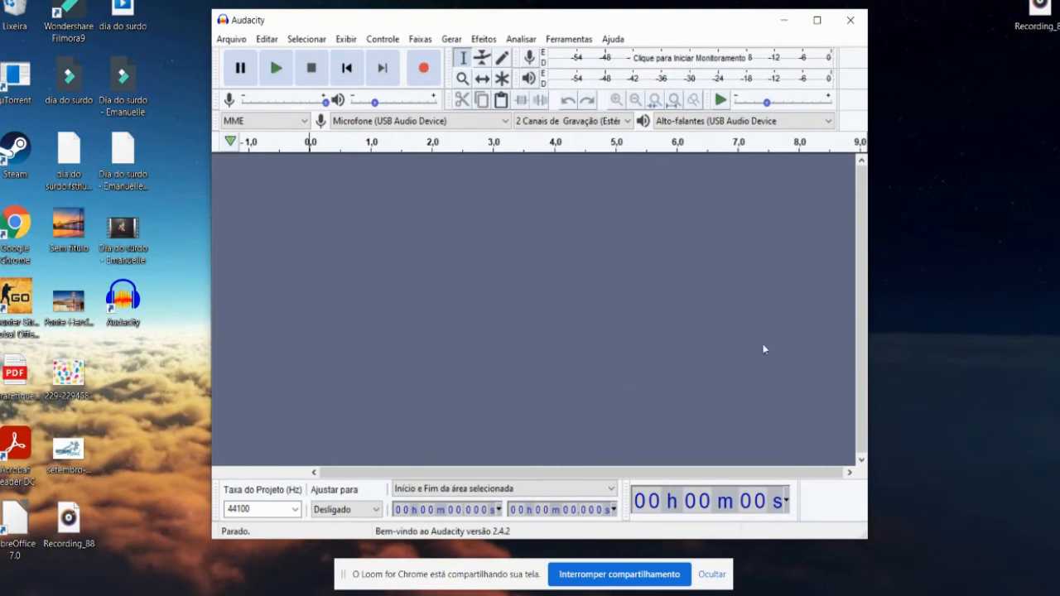
Import the Recording_89 file from the desktop, maximize the project window, and briefly play the track from about 8 seconds.
drag(1040, 8, 586, 261)
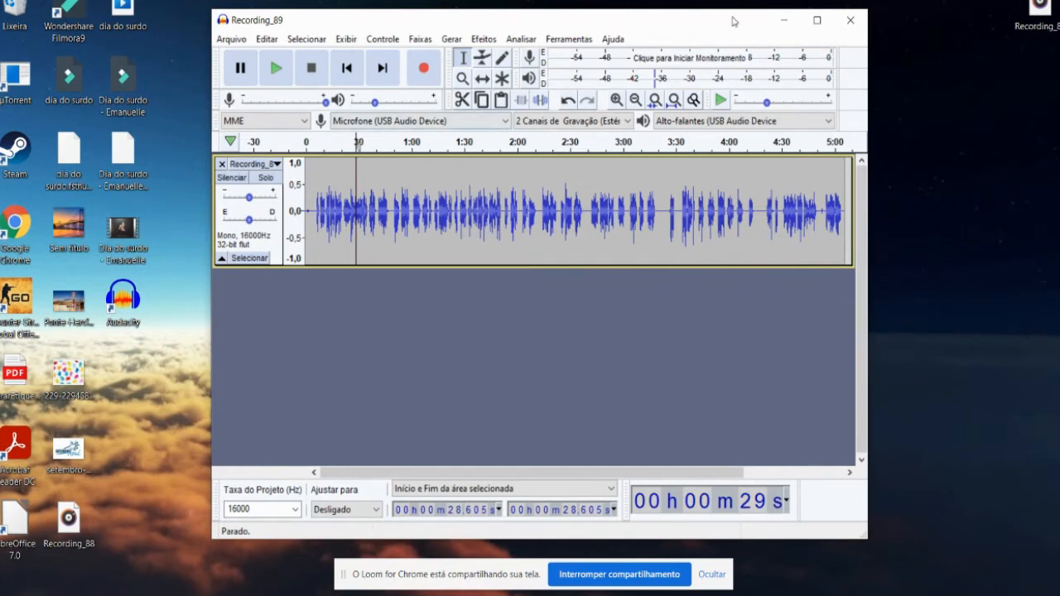
click(817, 20)
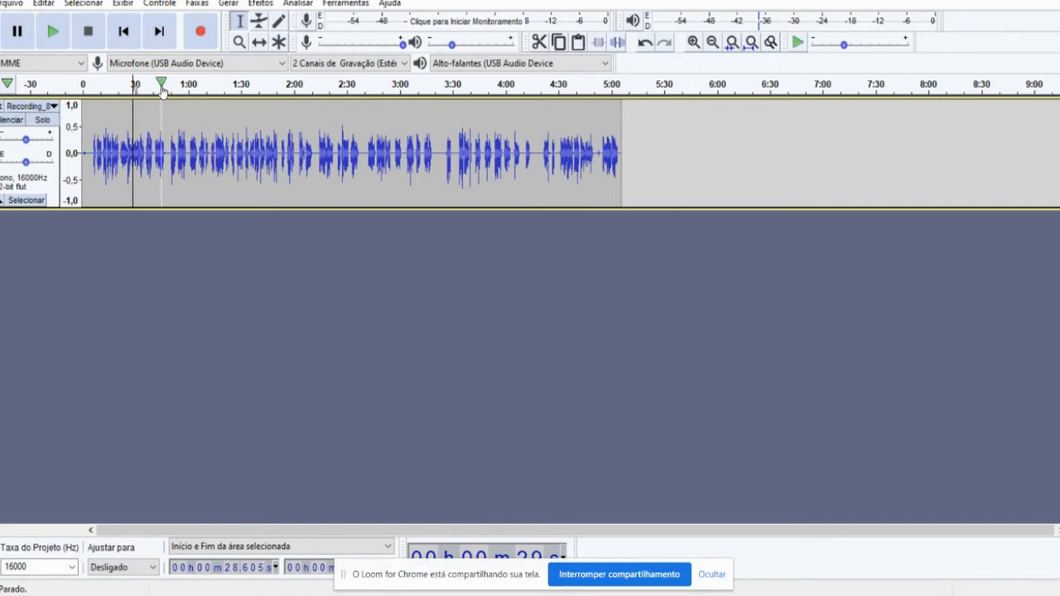
click(95, 86)
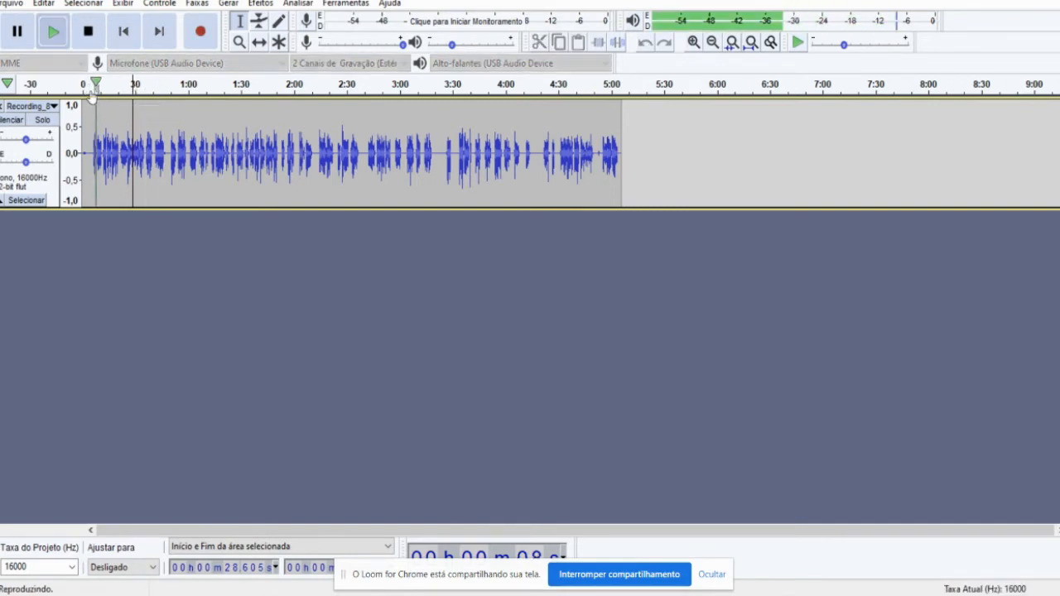
click(107, 98)
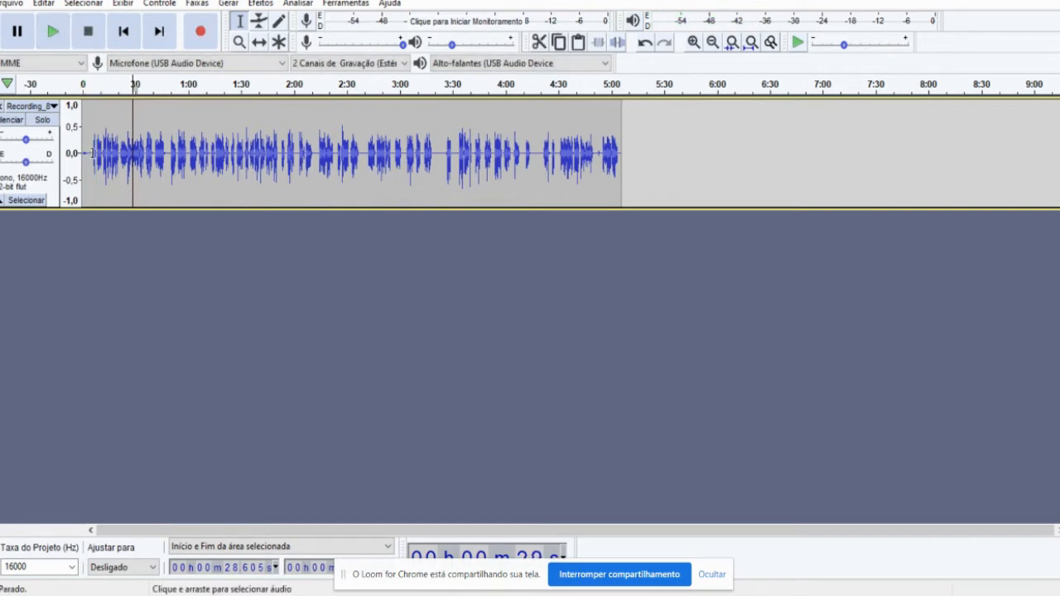
Capture a noise profile for Redução de Ruído from about the first 5 seconds before the speech starts.
click(86, 152)
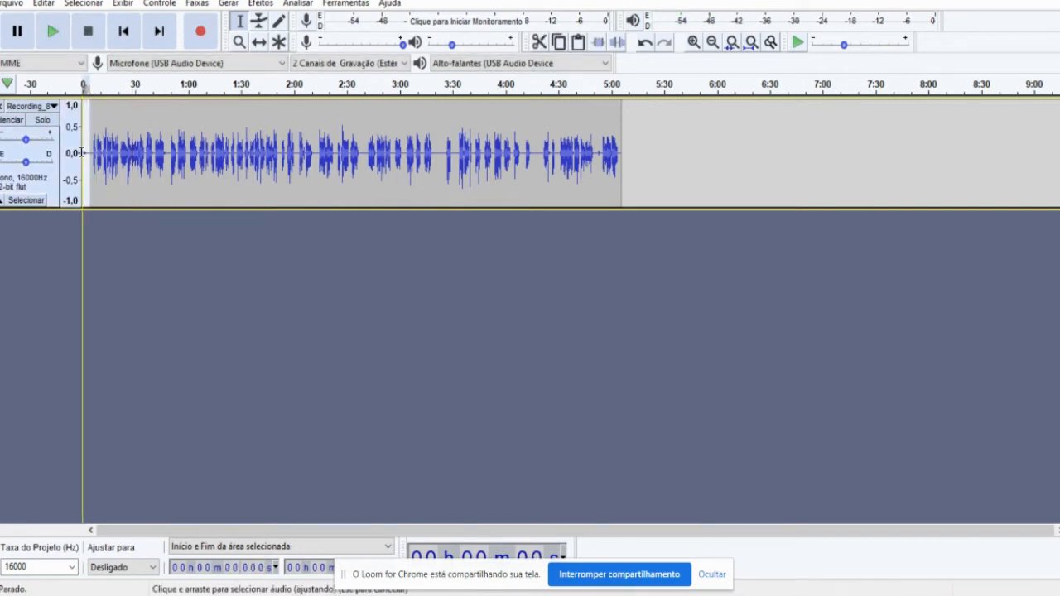
key(Home)
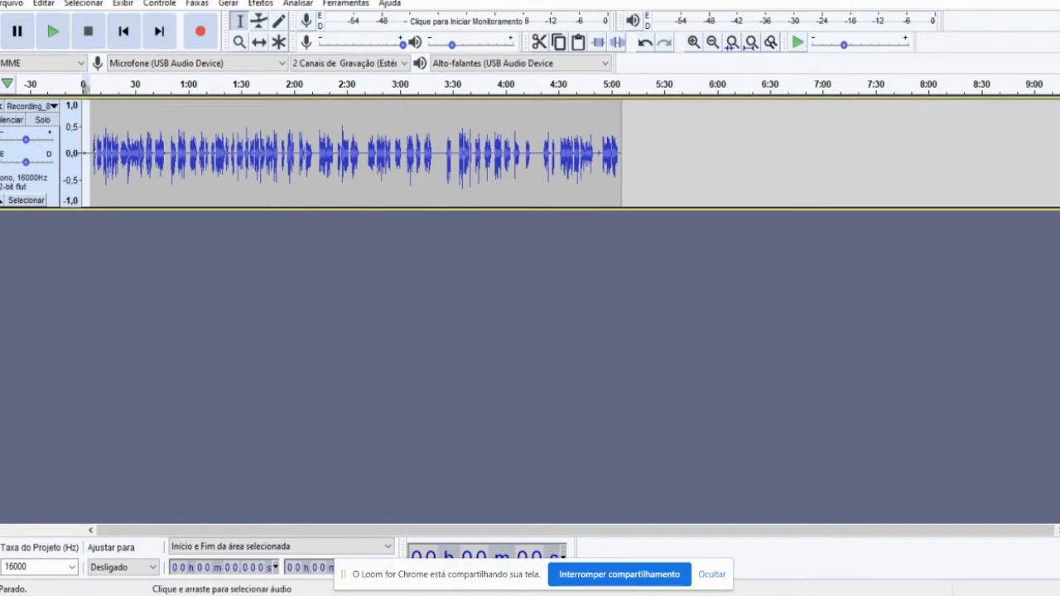
drag(85, 153, 91, 146)
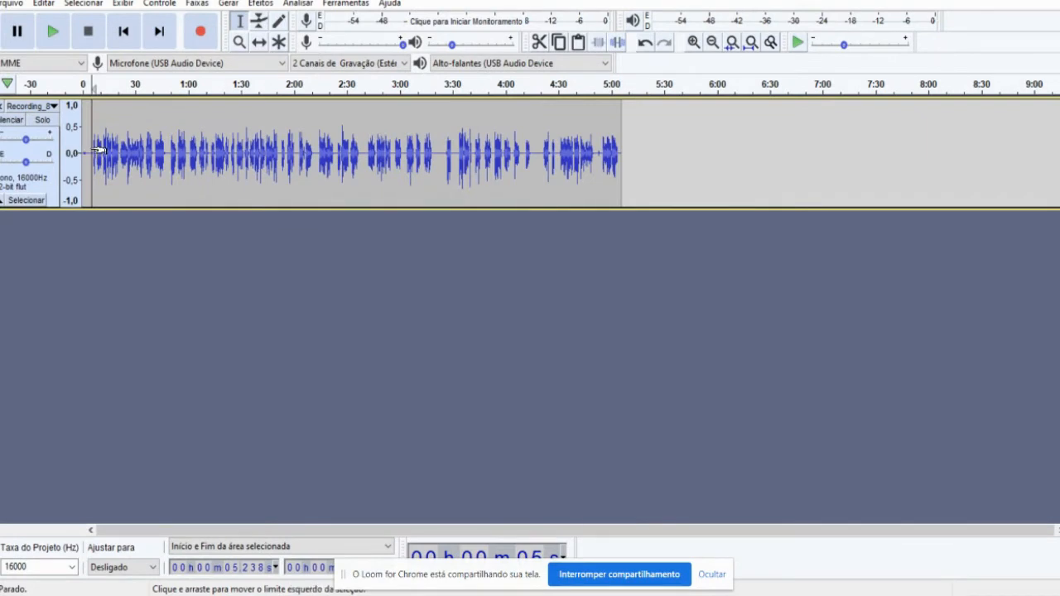
drag(97, 150, 88, 152)
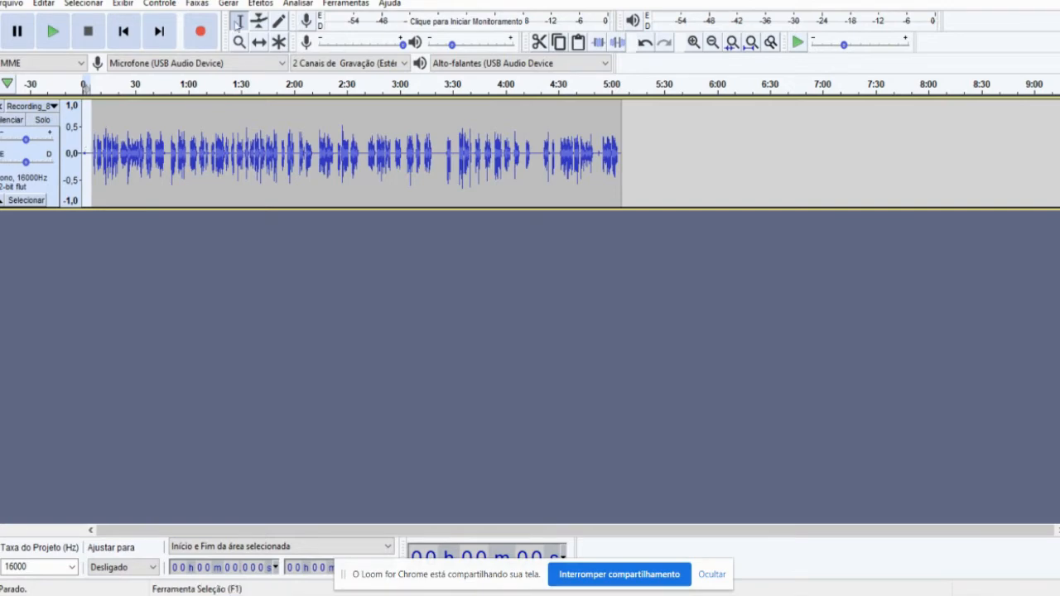
click(259, 4)
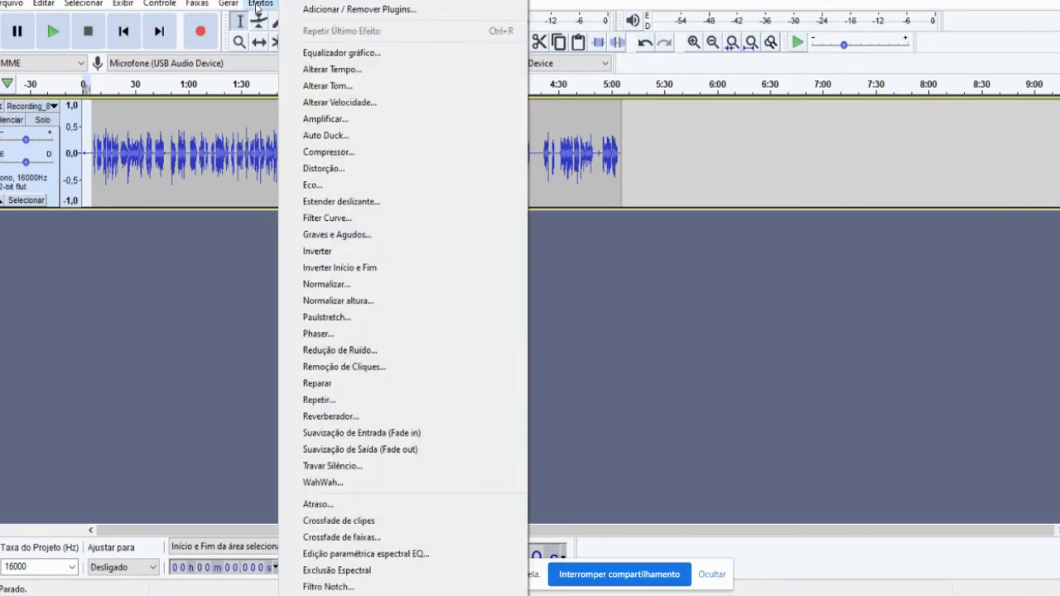
click(354, 351)
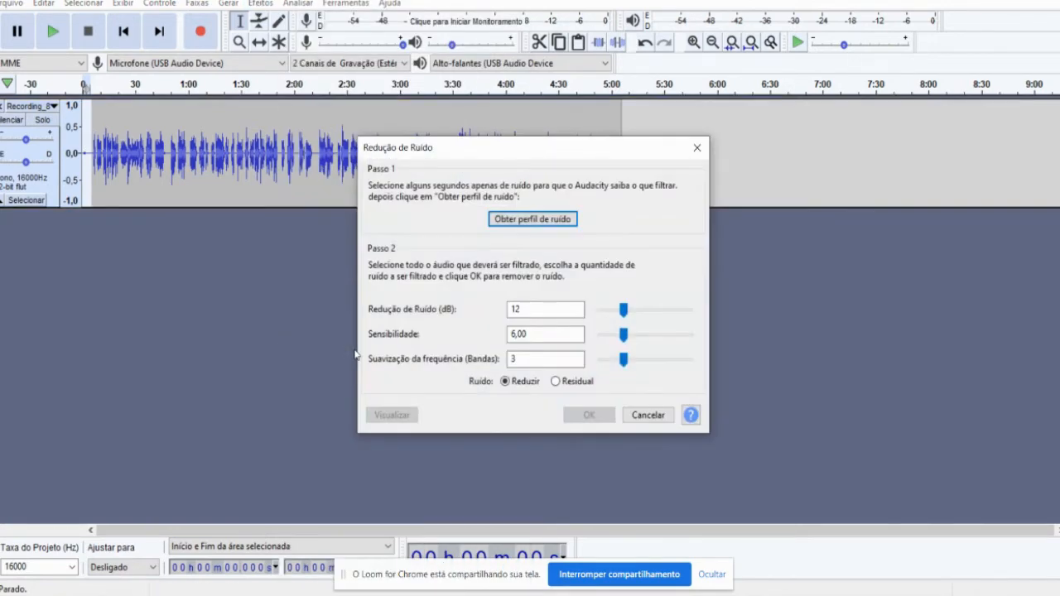
click(543, 220)
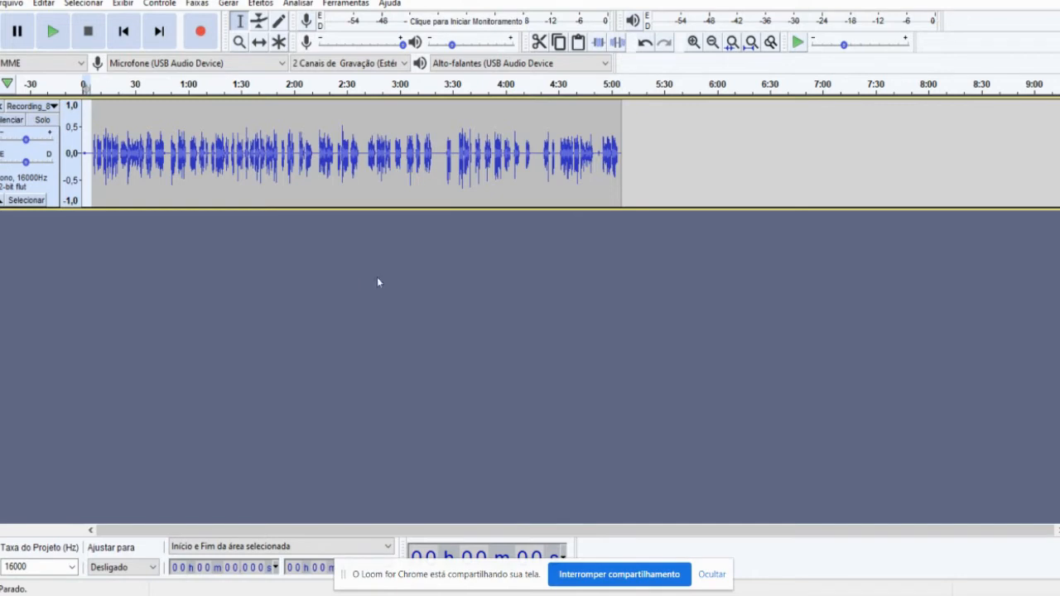
Apply Redução de Ruído to the entire track with 12 dB reduction, sensitivity 6,00 and 3 smoothing bands.
click(323, 146)
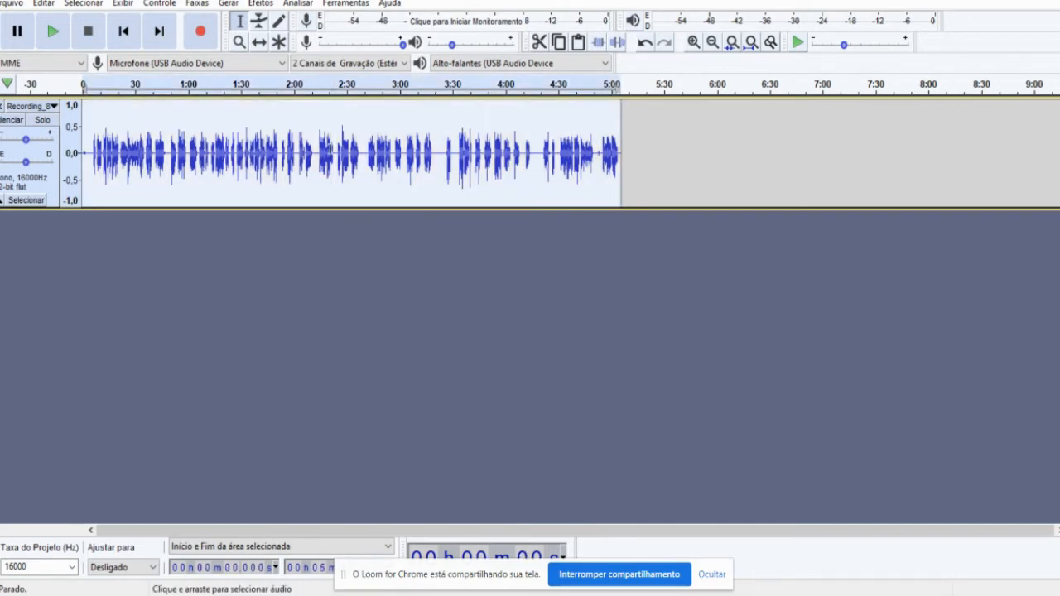
double_click(342, 144)
click(253, 5)
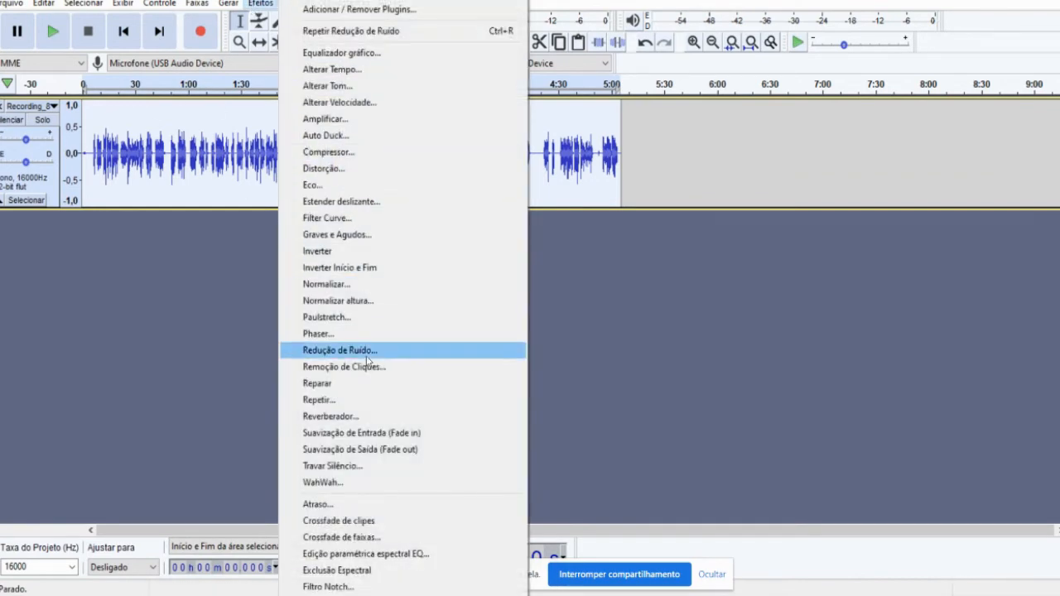
click(370, 357)
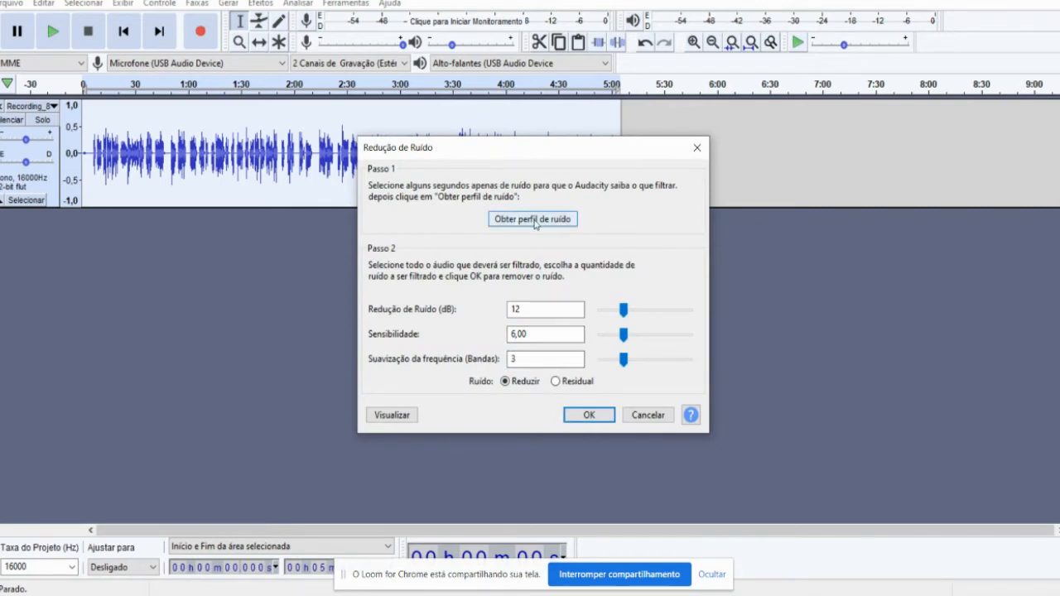
click(585, 415)
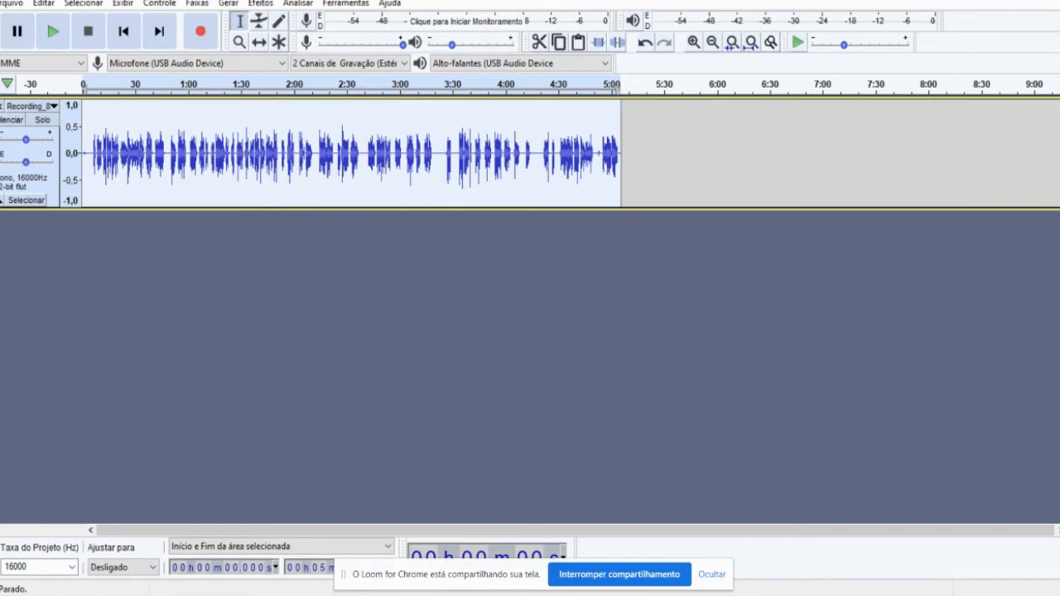
Import the Recording_88 file from the desktop as a second track, restoring the window for access and maximizing it again.
click(1022, 0)
drag(772, 1, 642, 42)
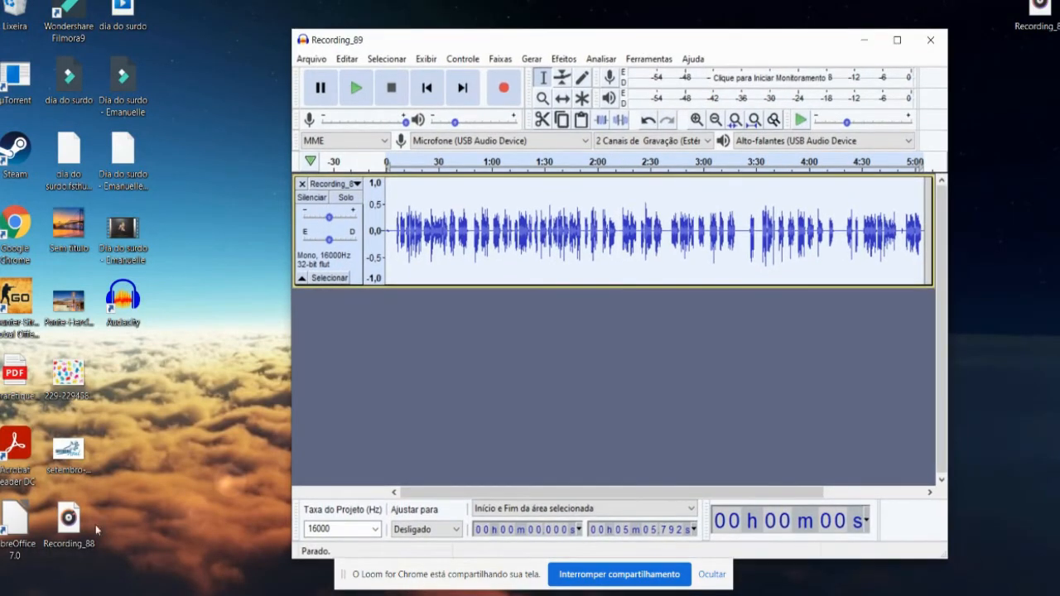
drag(69, 520, 358, 374)
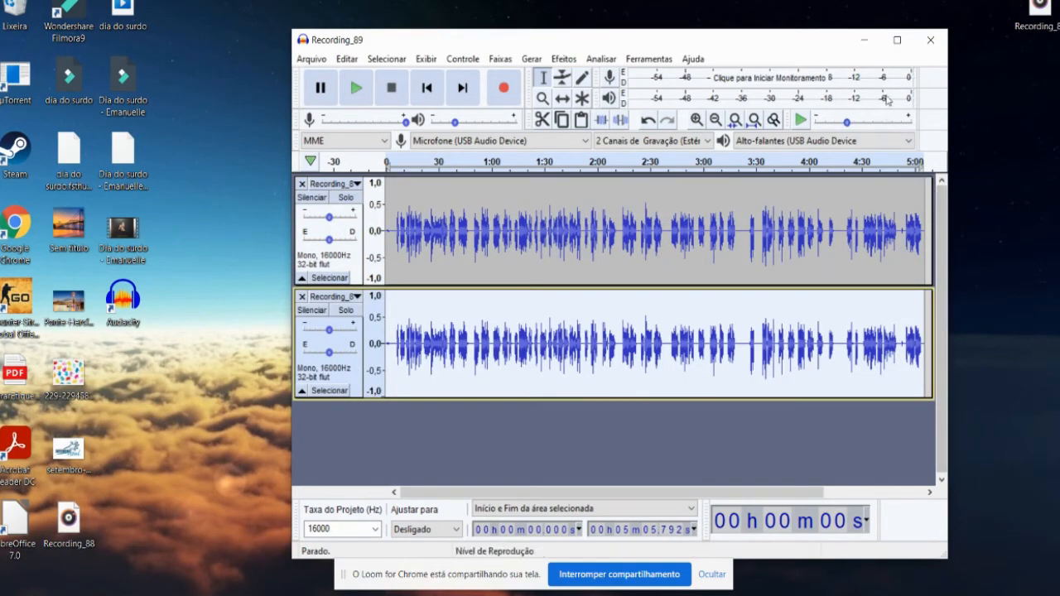
click(897, 40)
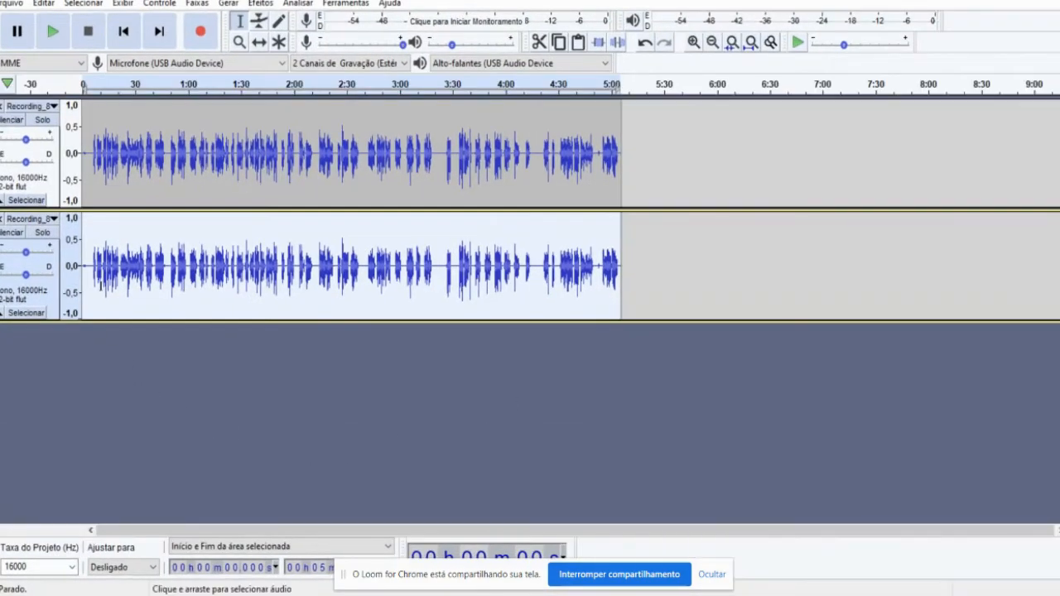
Reapply Redução de Ruído to the whole upper track using 12 dB, sensitivity 6,00 and 3 smoothing bands.
click(88, 152)
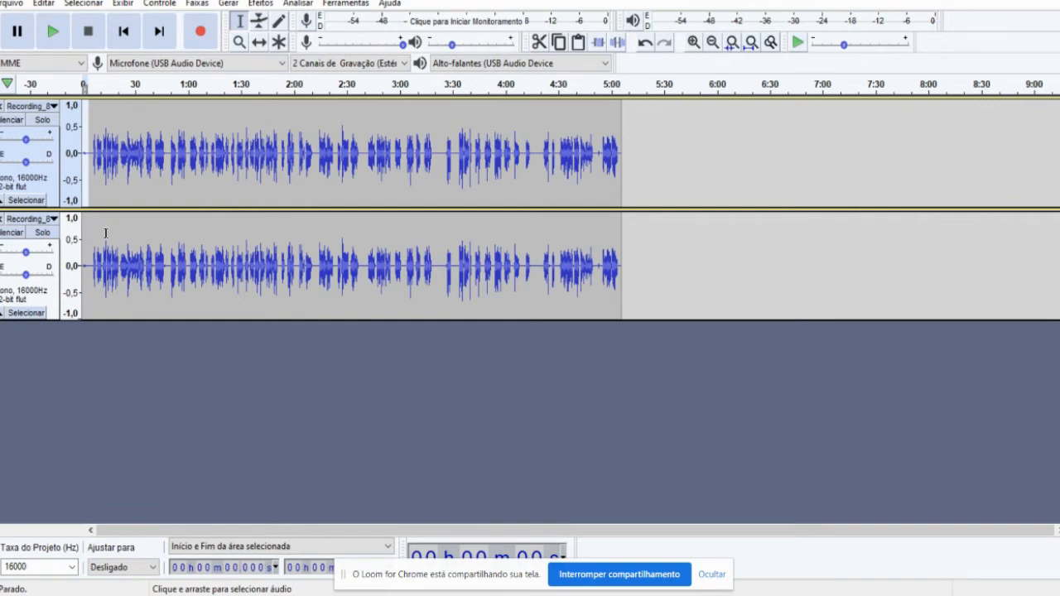
click(103, 145)
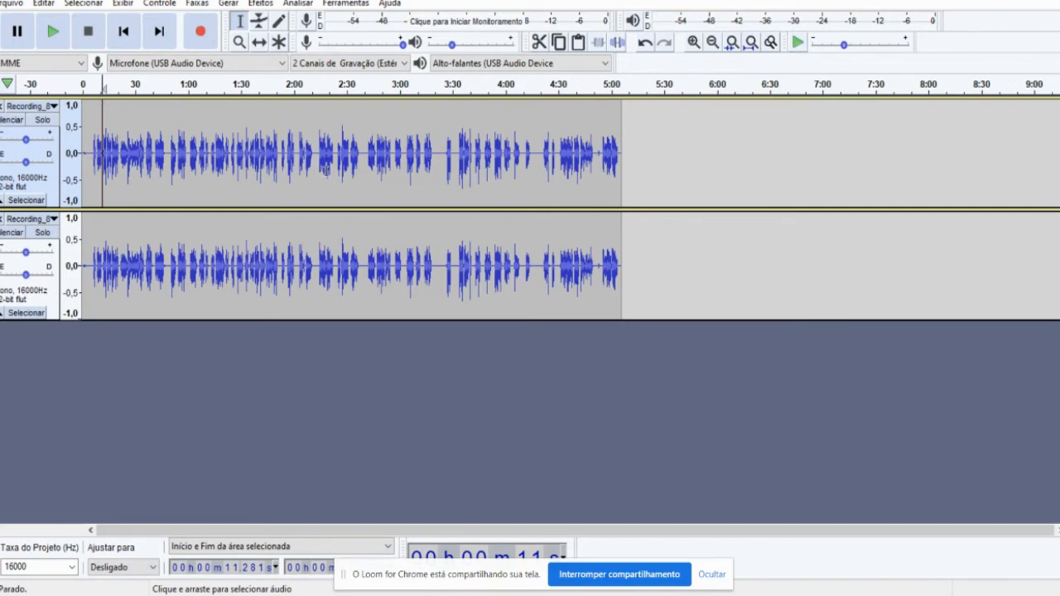
double_click(319, 181)
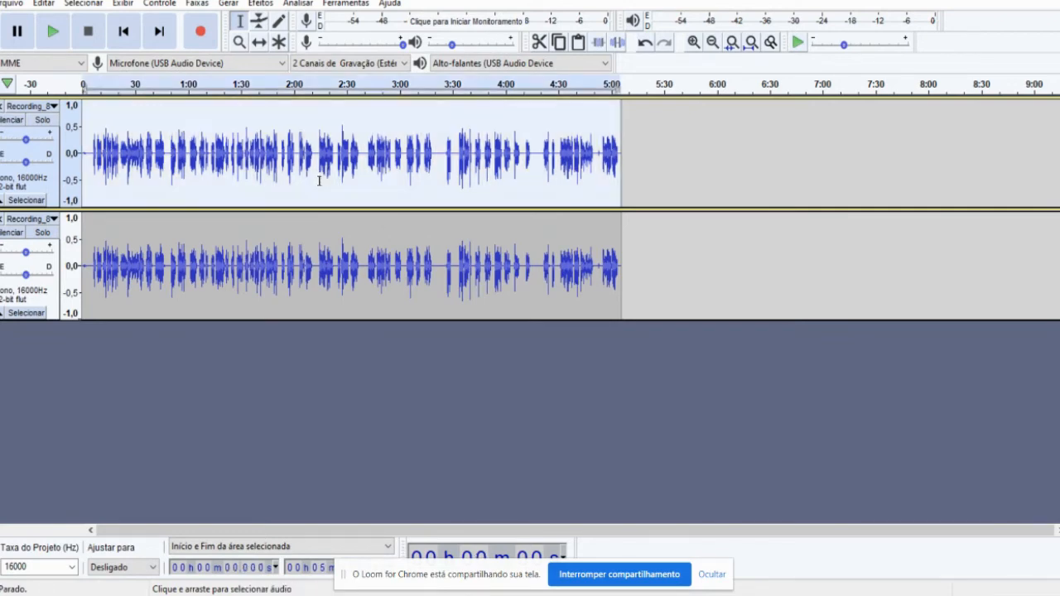
click(258, 3)
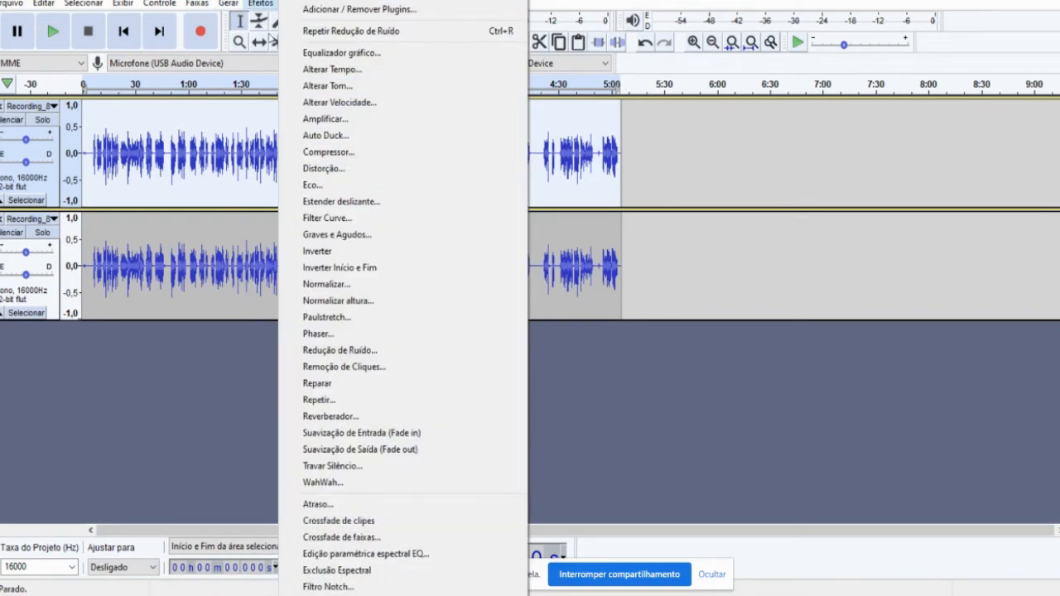
click(344, 350)
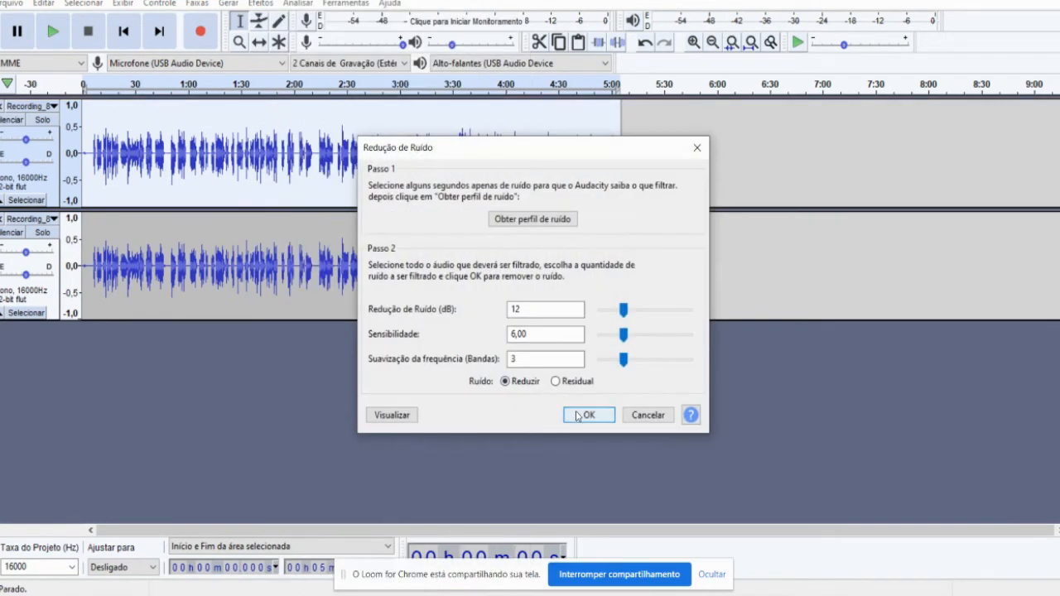
click(585, 415)
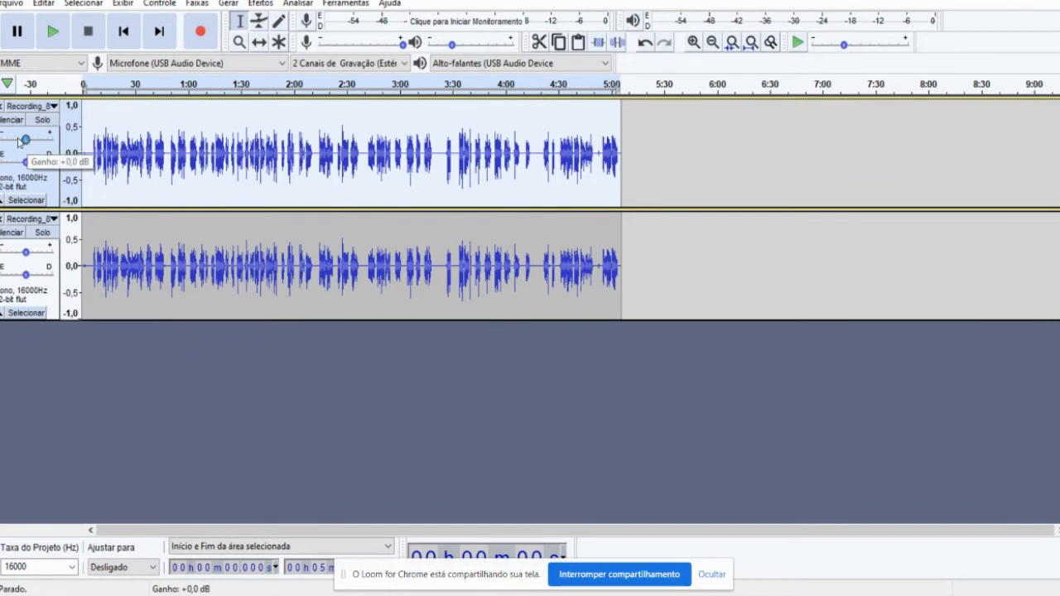
Raise the upper track's gain to +17,0 dB.
mouse_move(25, 145)
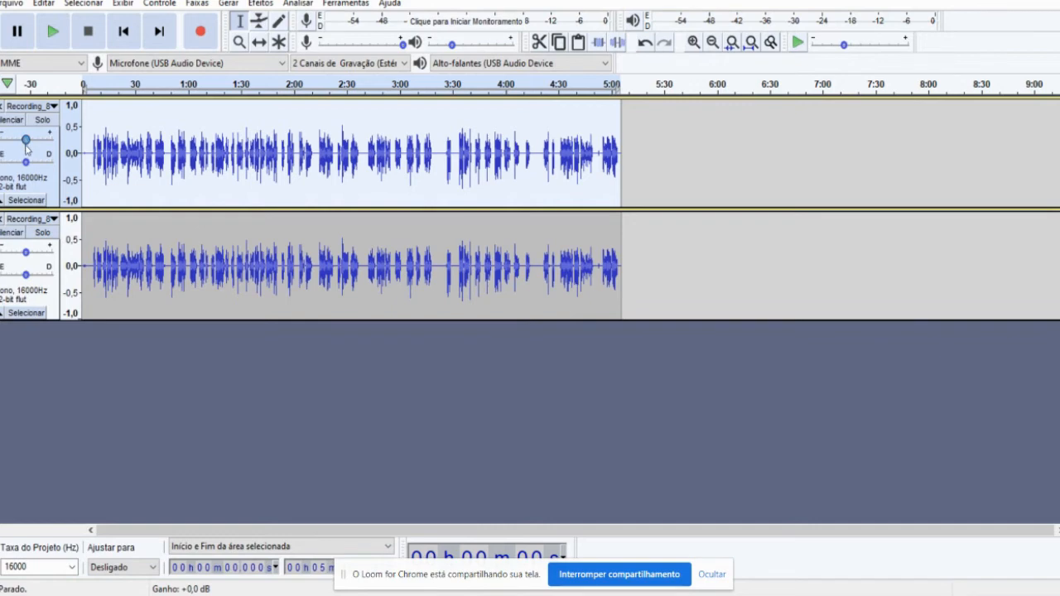
click(26, 143)
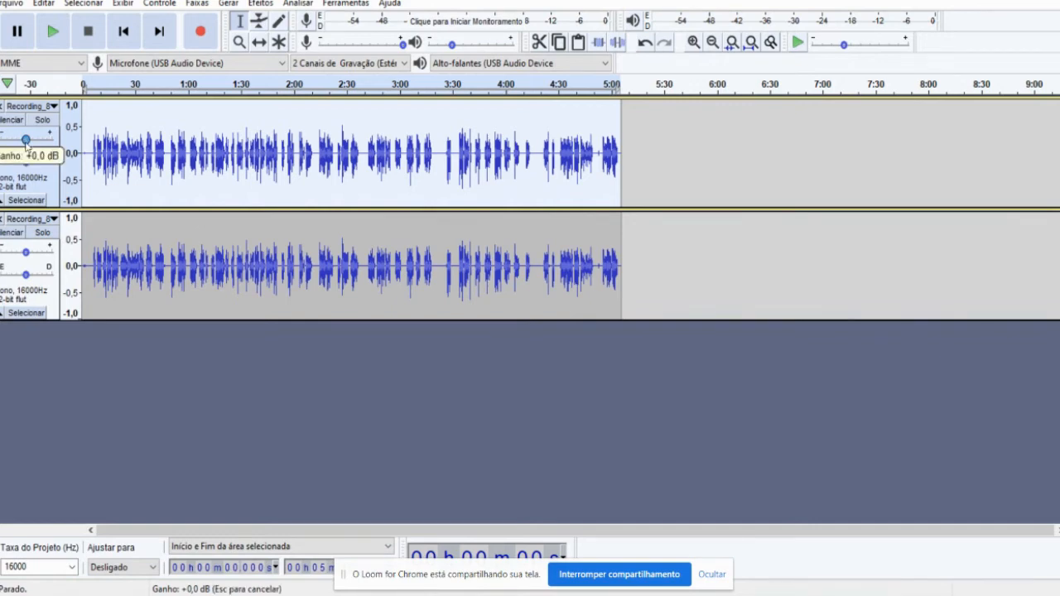
drag(26, 144, 41, 147)
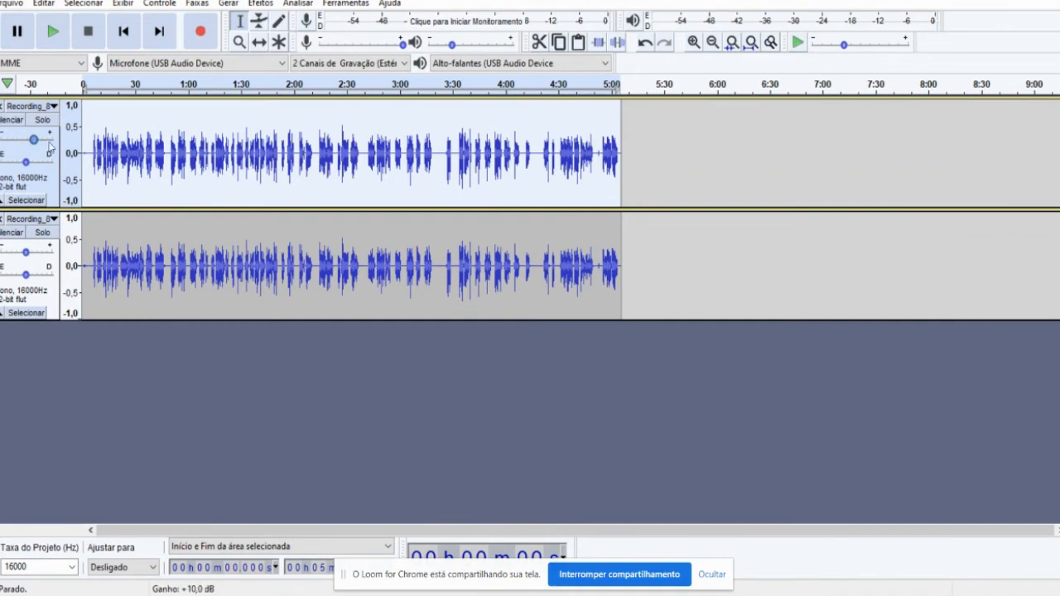
drag(37, 140, 44, 143)
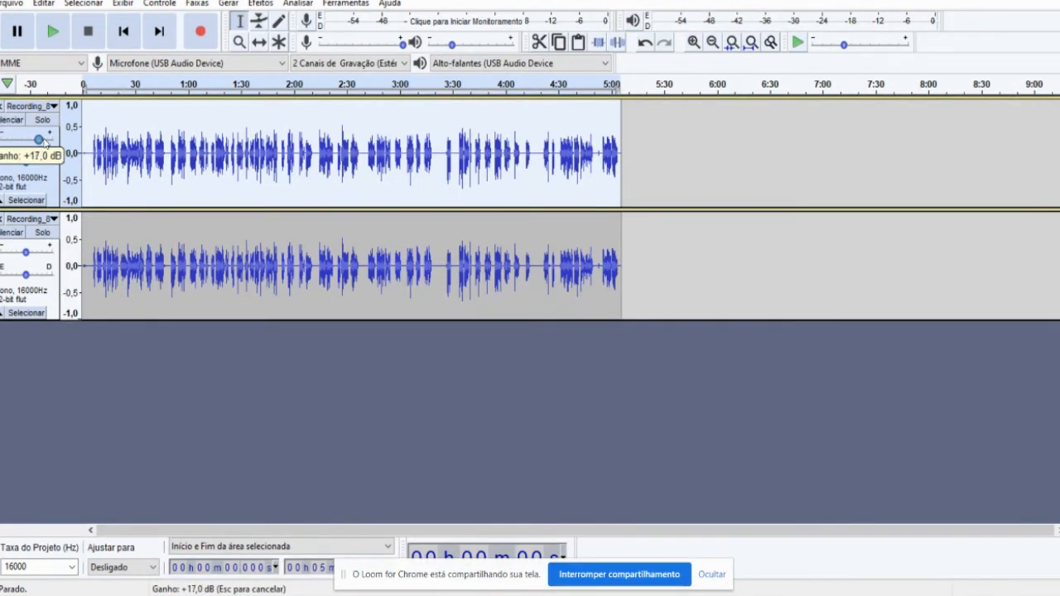
Delete the section from about 2:42 to 3:20 in the upper track.
click(132, 165)
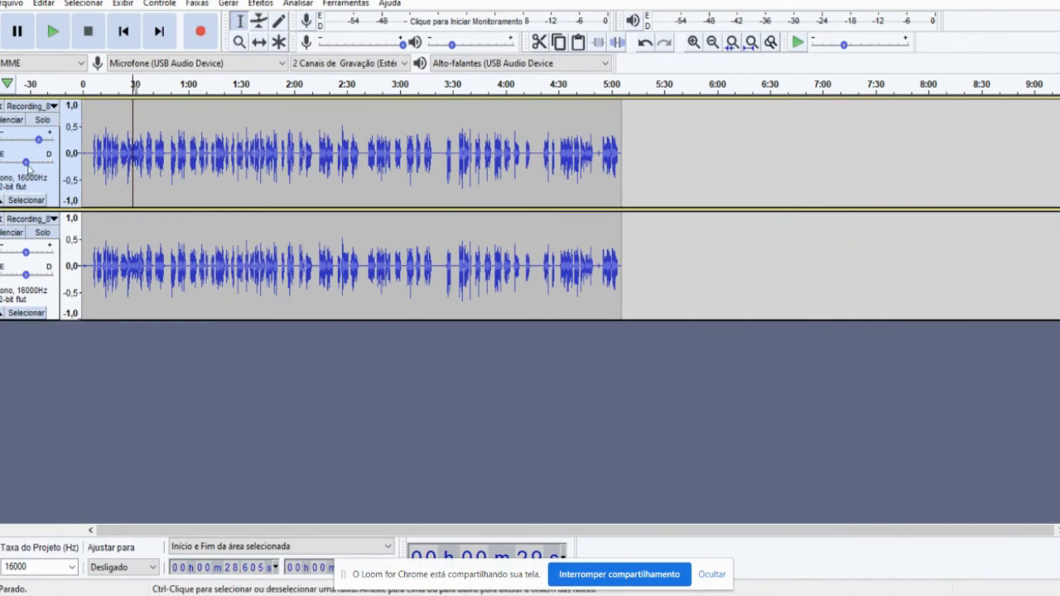
mouse_move(28, 165)
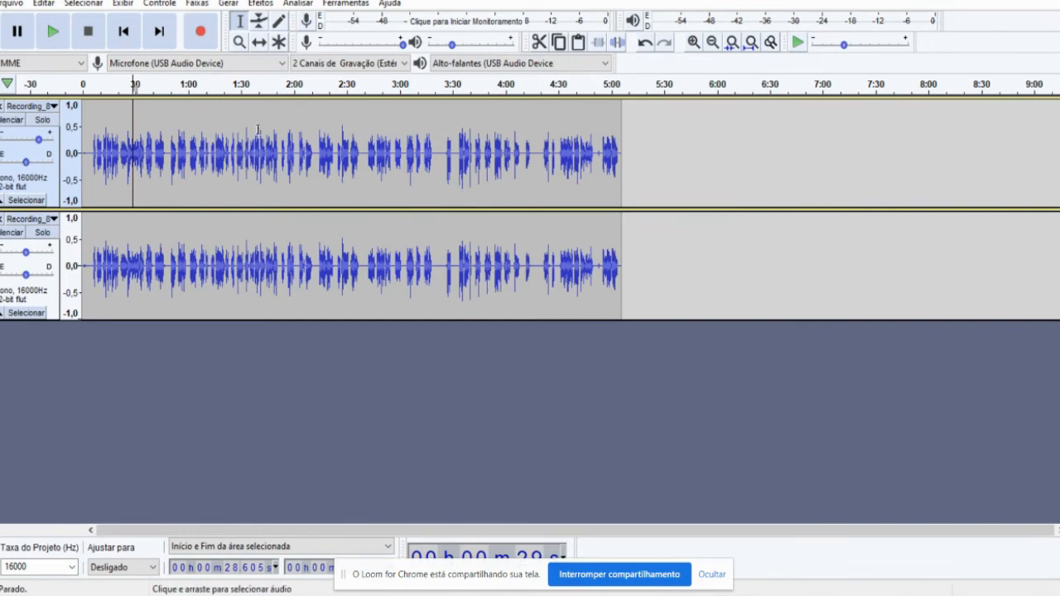
drag(274, 149, 321, 150)
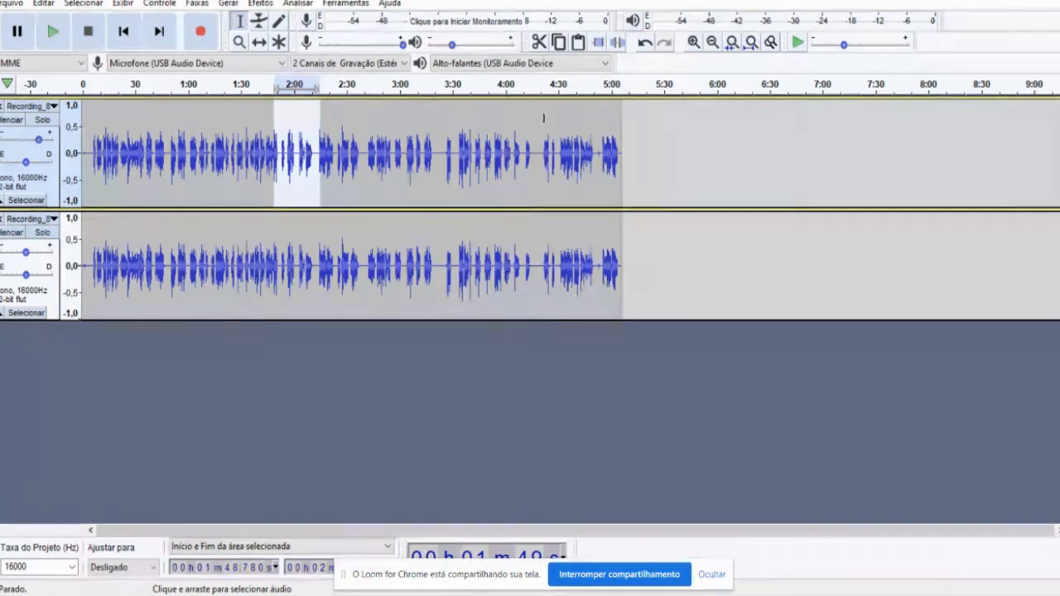
click(446, 169)
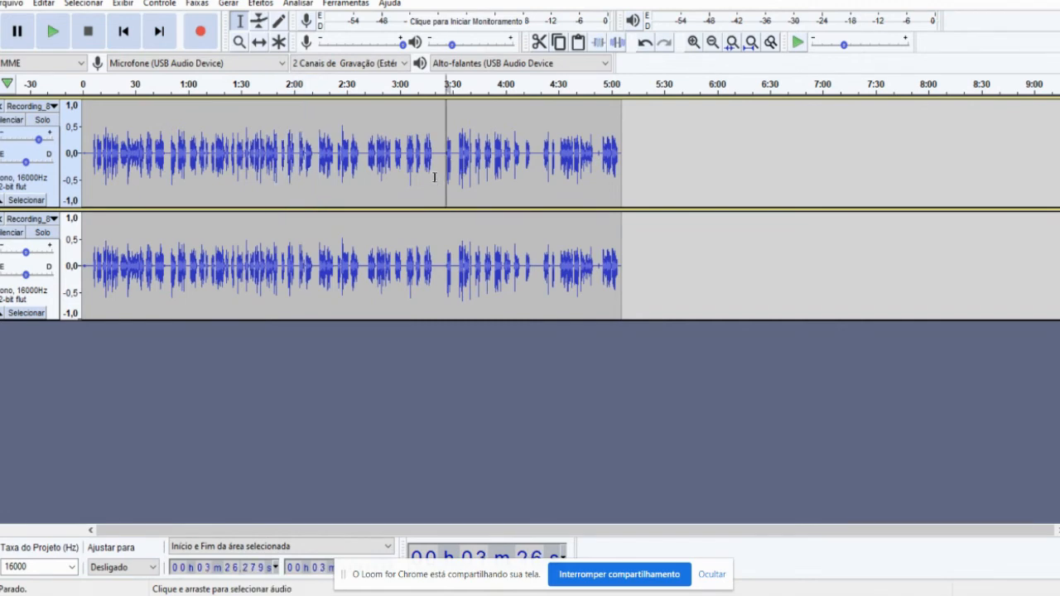
drag(436, 163, 368, 153)
key(Delete)
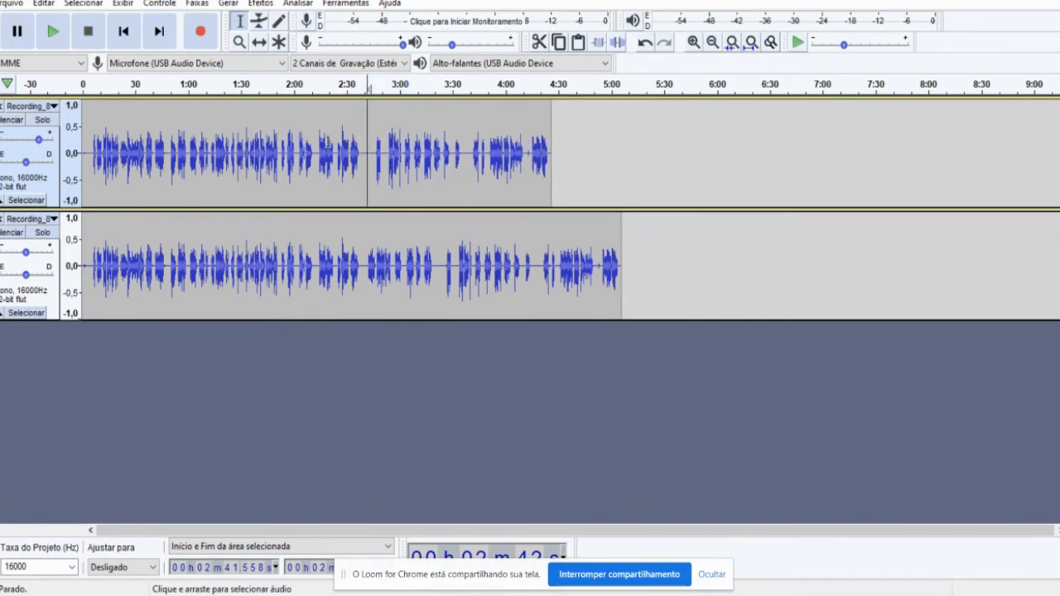
Delete the upper track's section from about 1:07 to 1:27 and the silence before its first speech.
drag(201, 141, 235, 149)
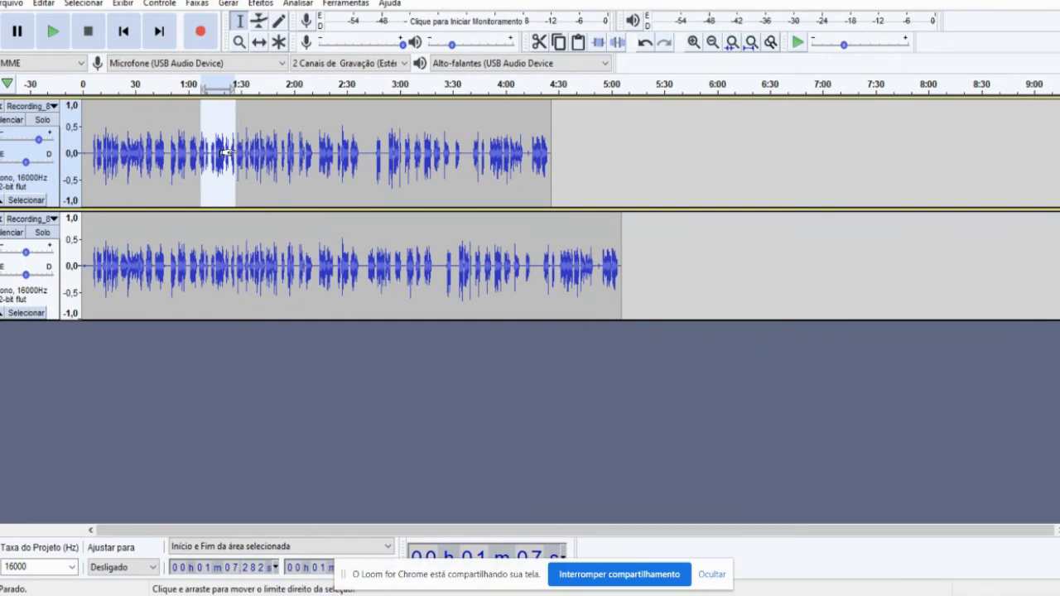
key(Delete)
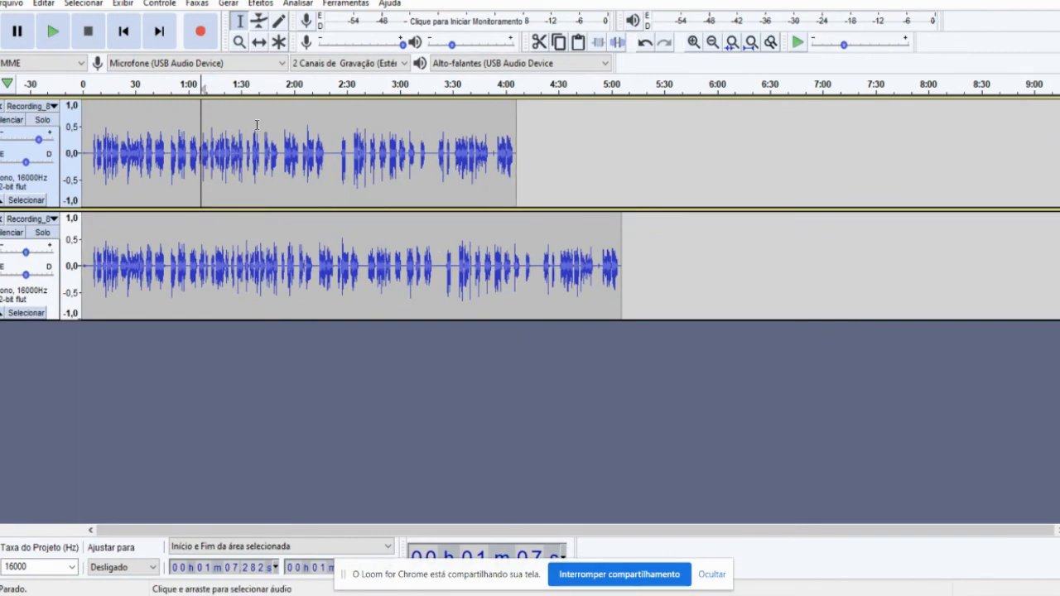
click(89, 129)
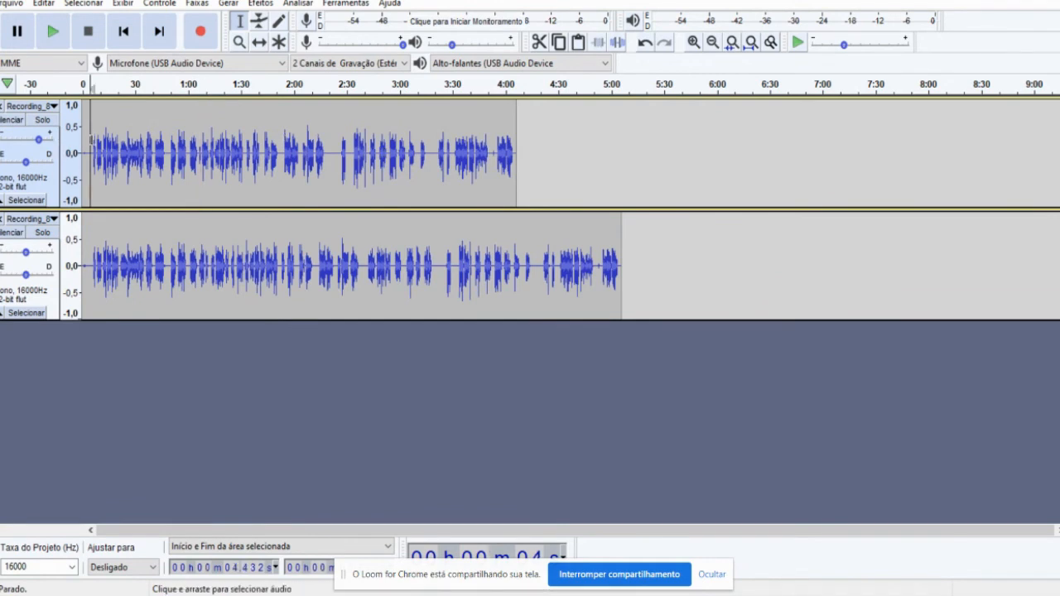
drag(89, 120, 81, 113)
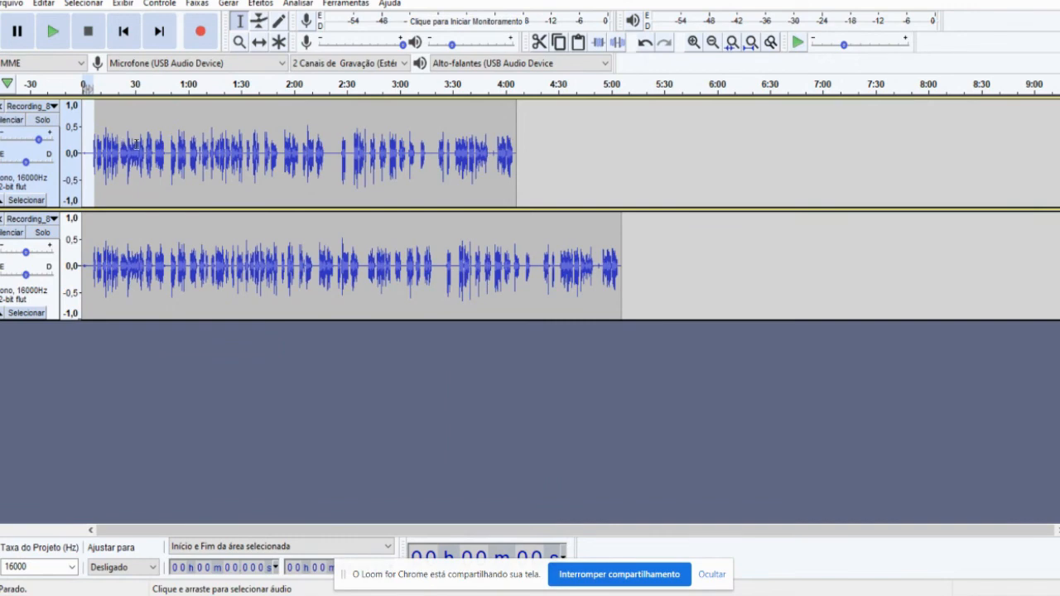
key(Delete)
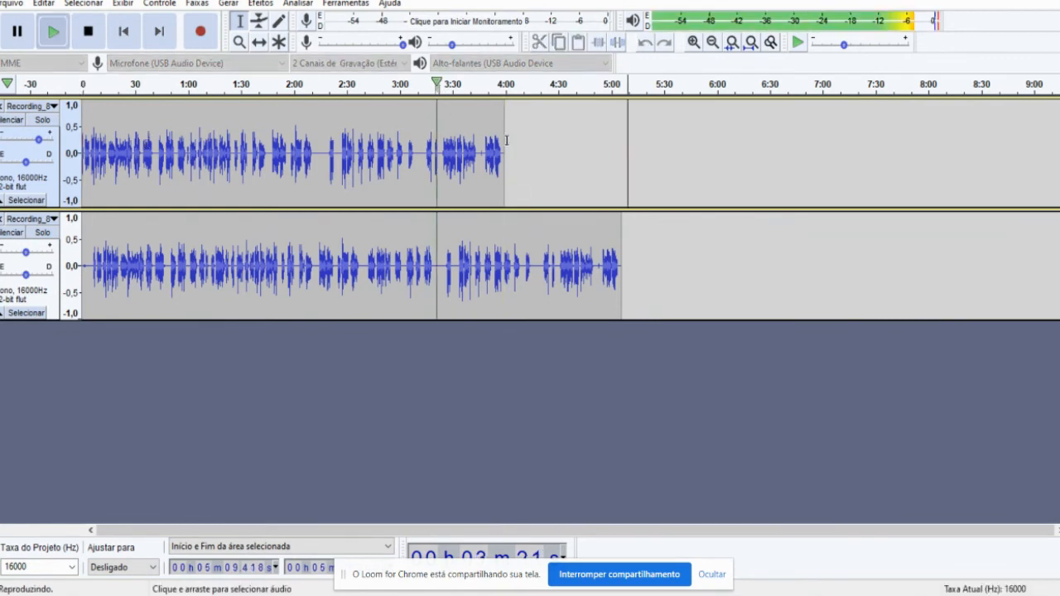
key(space)
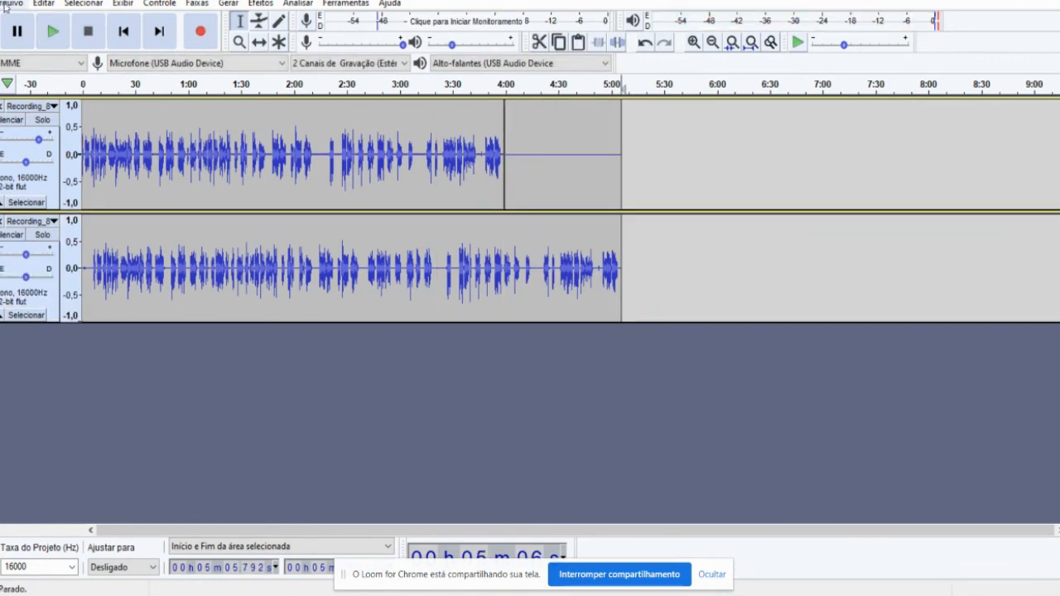
Export the project as an MP3 named Recording_90 to the Área de Trabalho, accepting the mono mixdown.
click(12, 4)
mouse_move(108, 112)
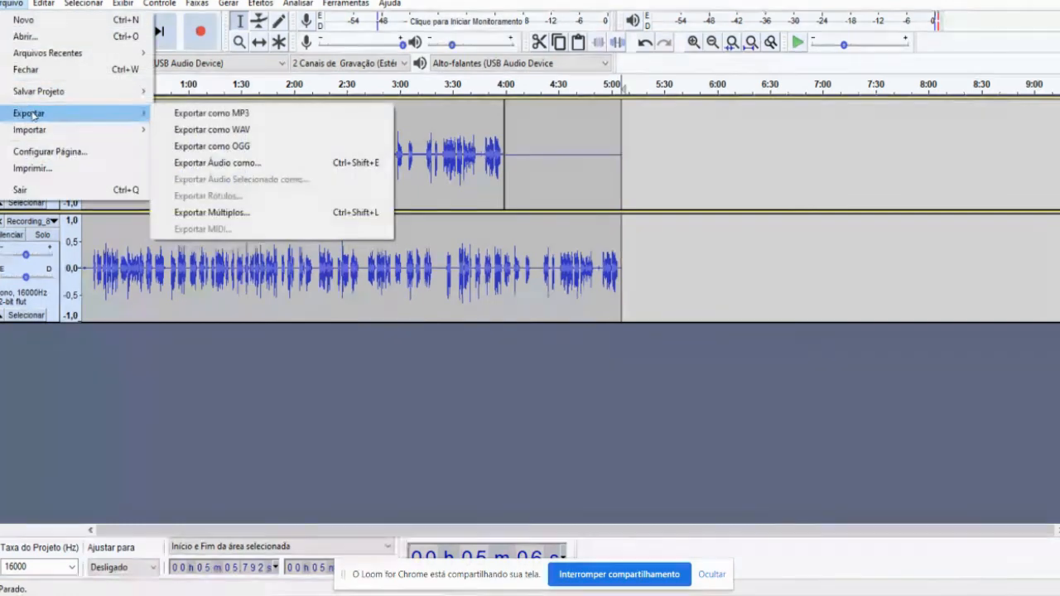
click(245, 122)
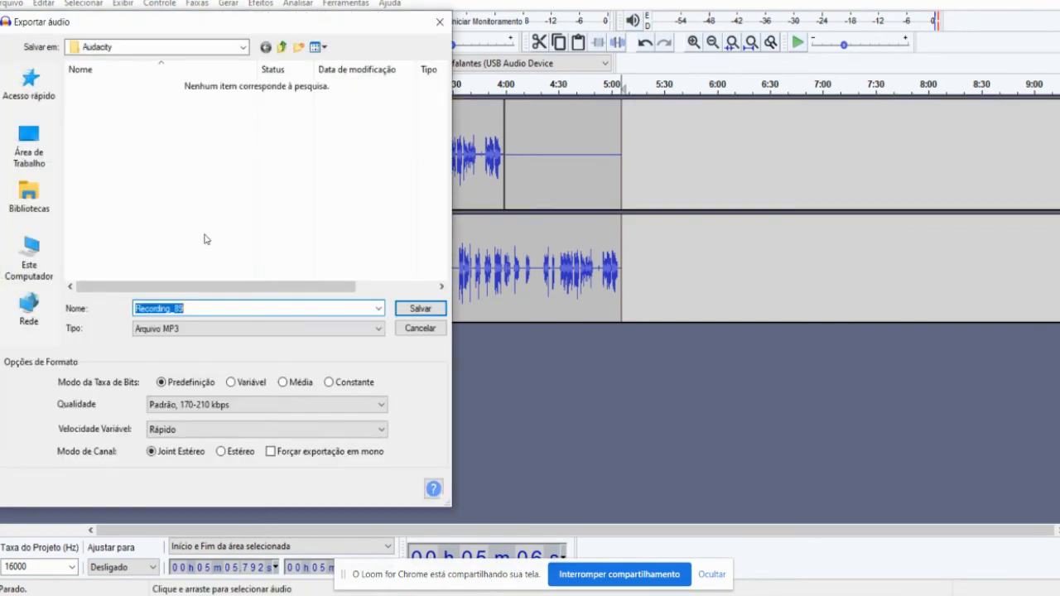
click(27, 162)
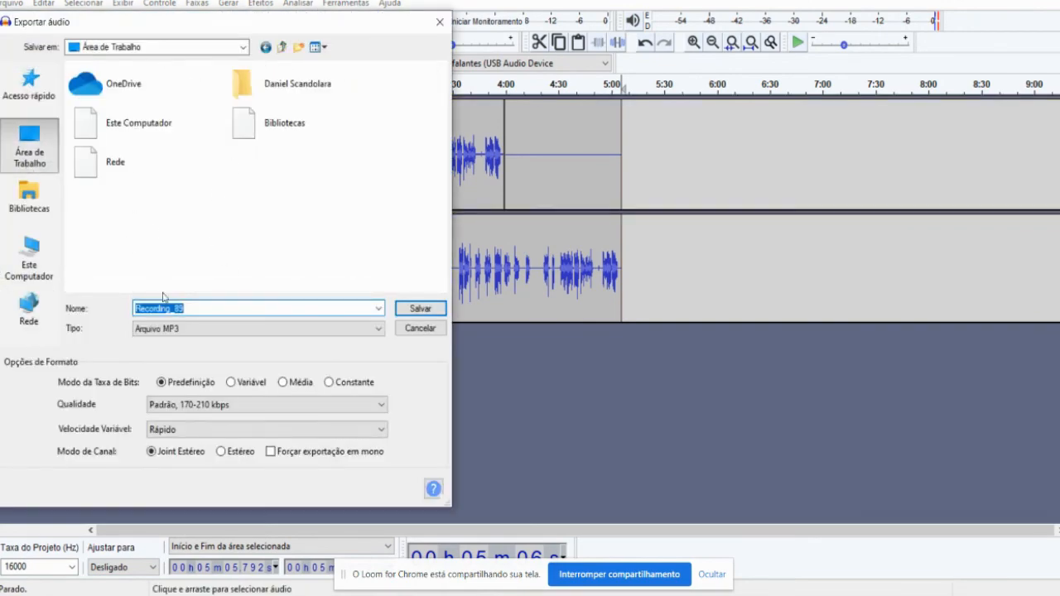
click(199, 308)
key(BackSpace)
key(BackSpace)
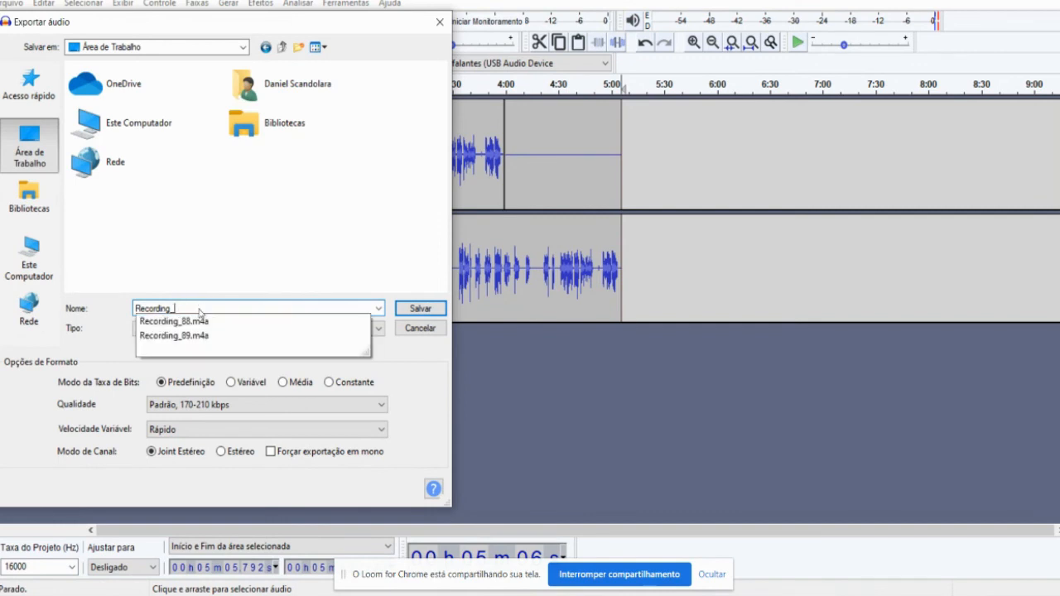
text(90)
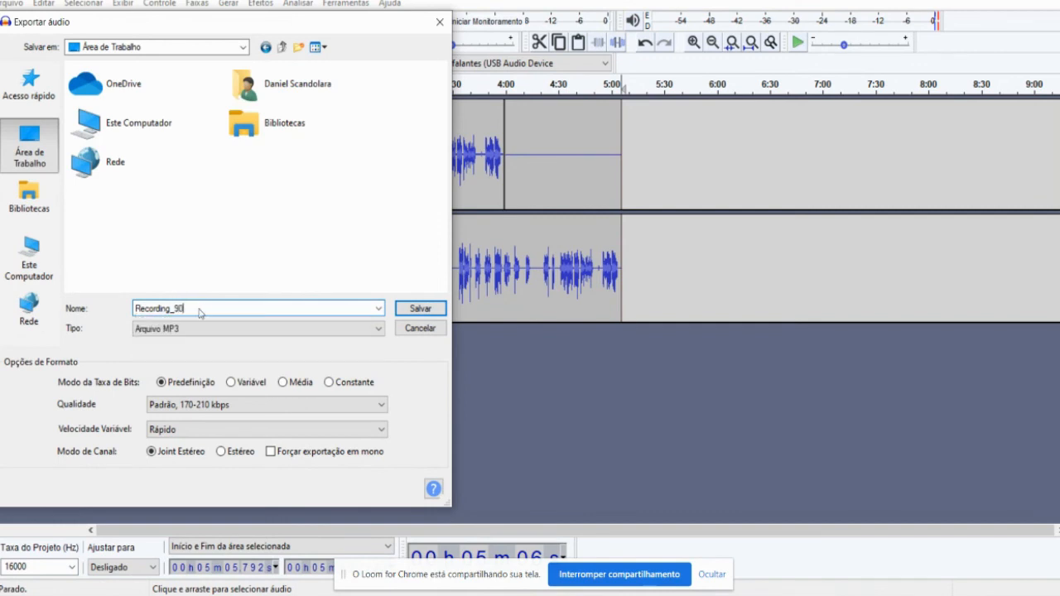
click(418, 308)
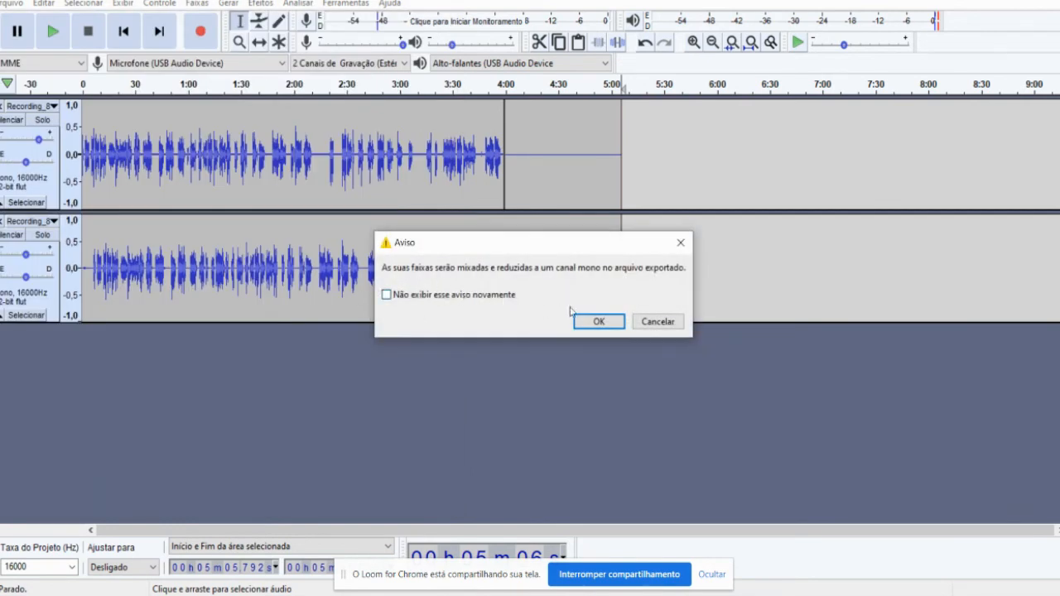
click(599, 324)
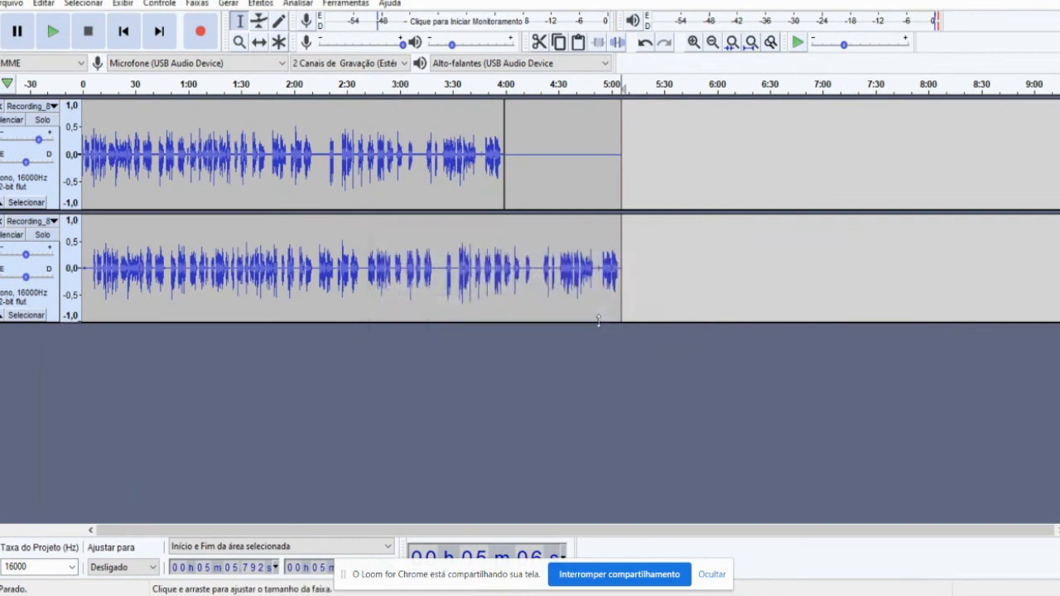
click(587, 421)
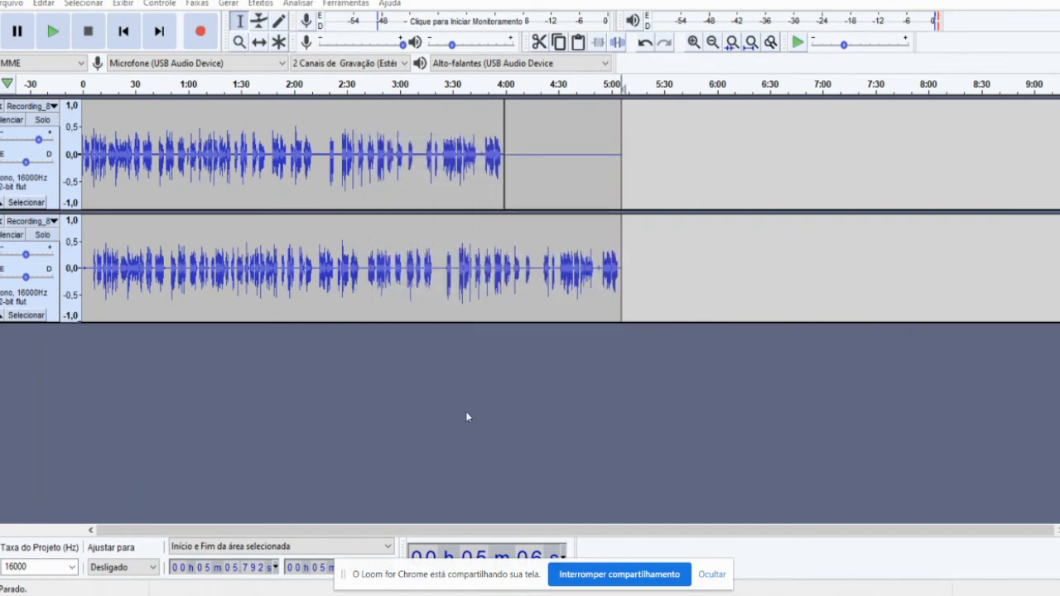
Remove the lower track and delete the trailing silence after about 3:59 in the remaining track.
click(3, 222)
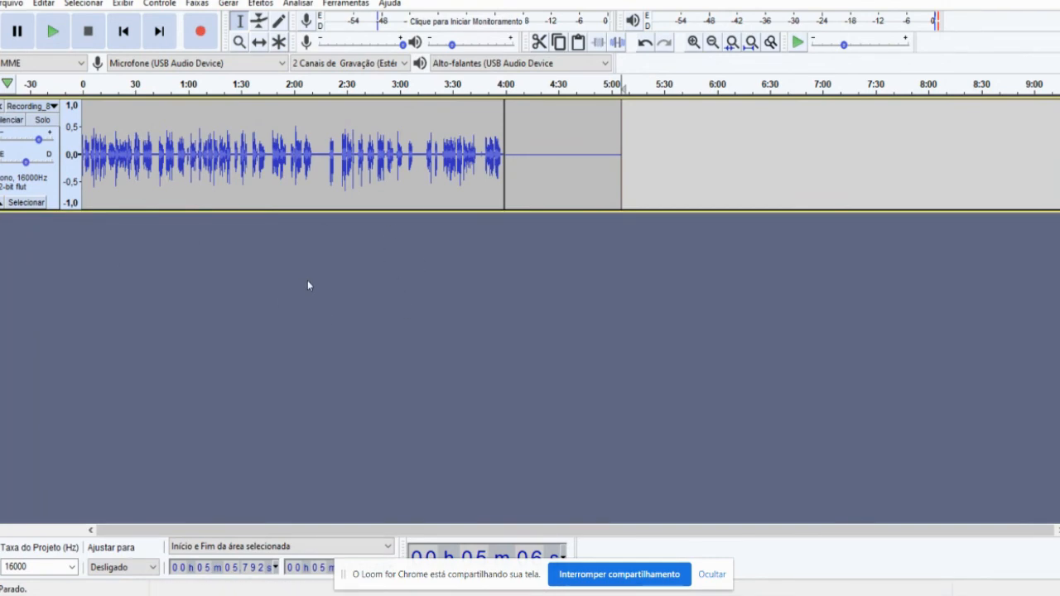
drag(660, 154, 505, 148)
key(Delete)
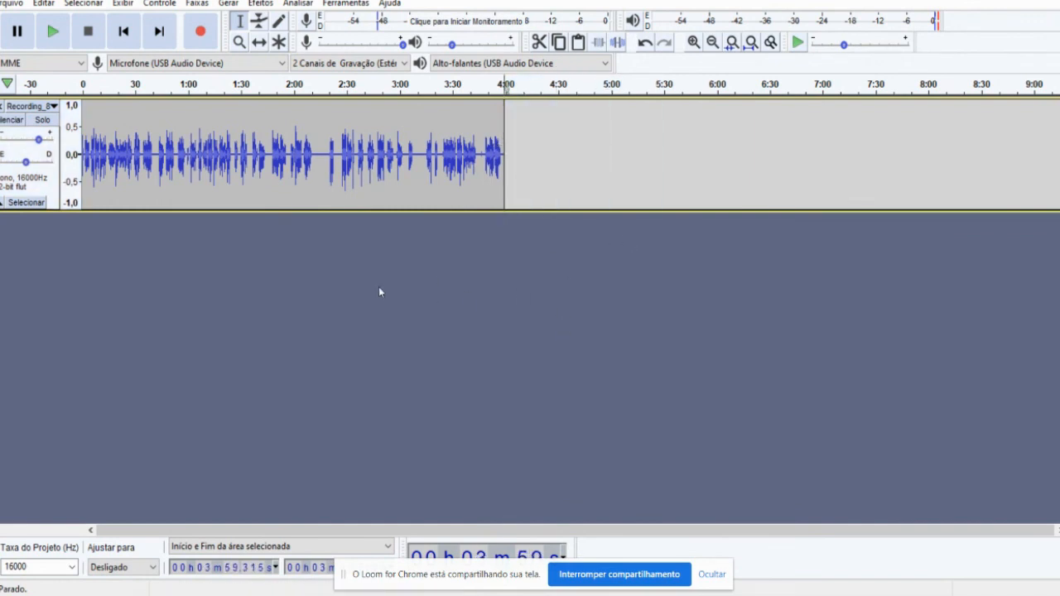
Export the remaining track as an MP3 named Recording_91 to the Área de Trabalho.
click(11, 3)
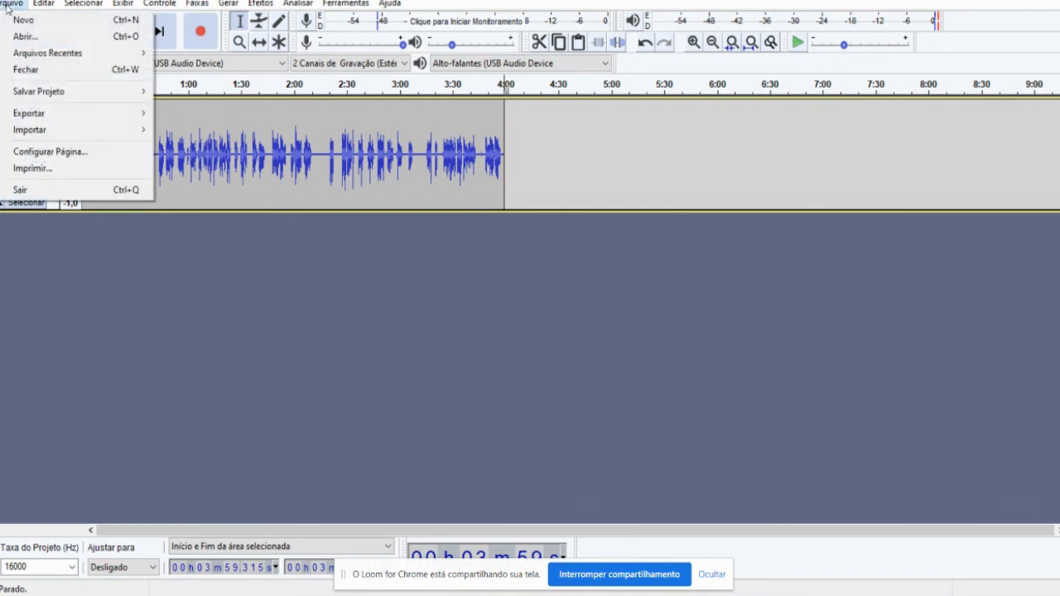
mouse_move(47, 112)
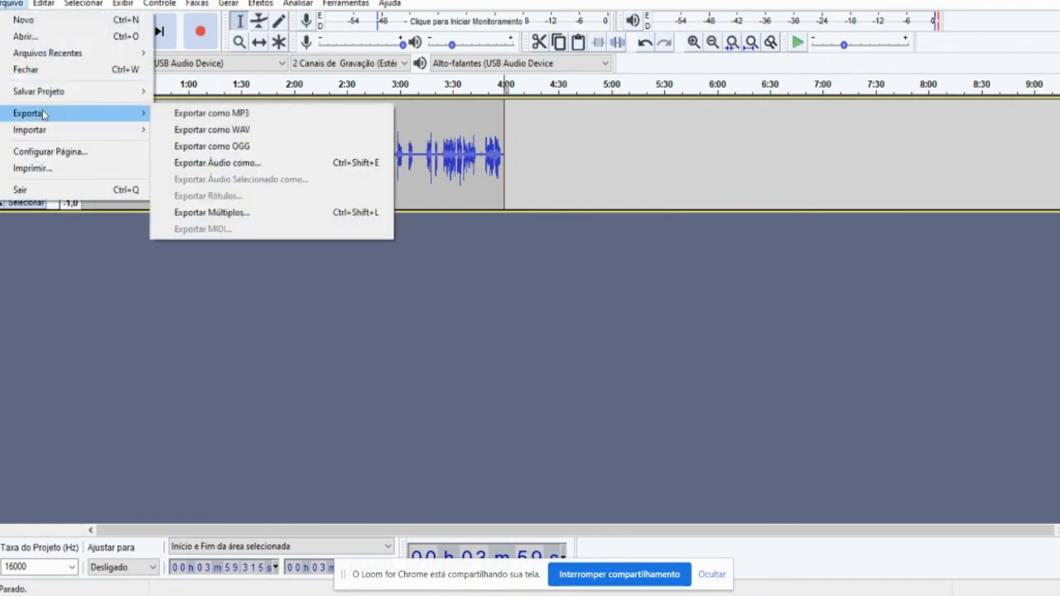
click(200, 115)
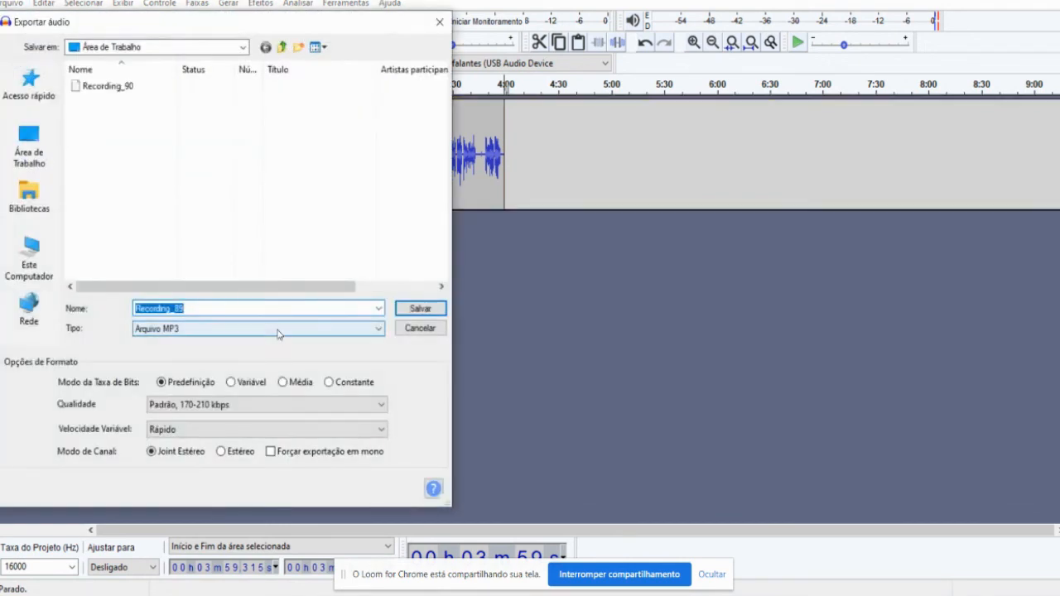
click(203, 308)
key(BackSpace)
key(BackSpace)
text(90)
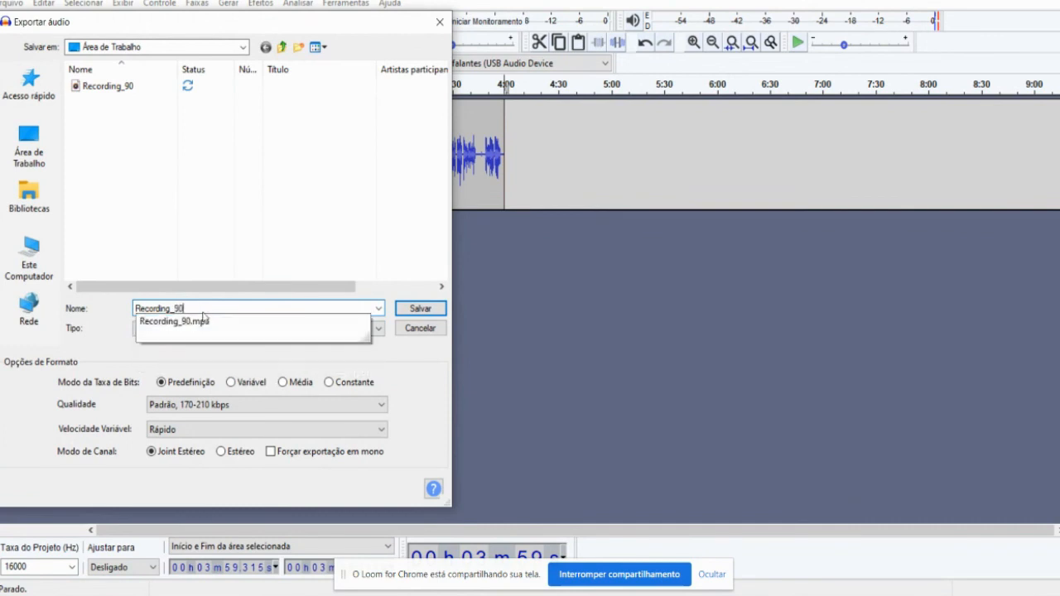
key(BackSpace)
text(1)
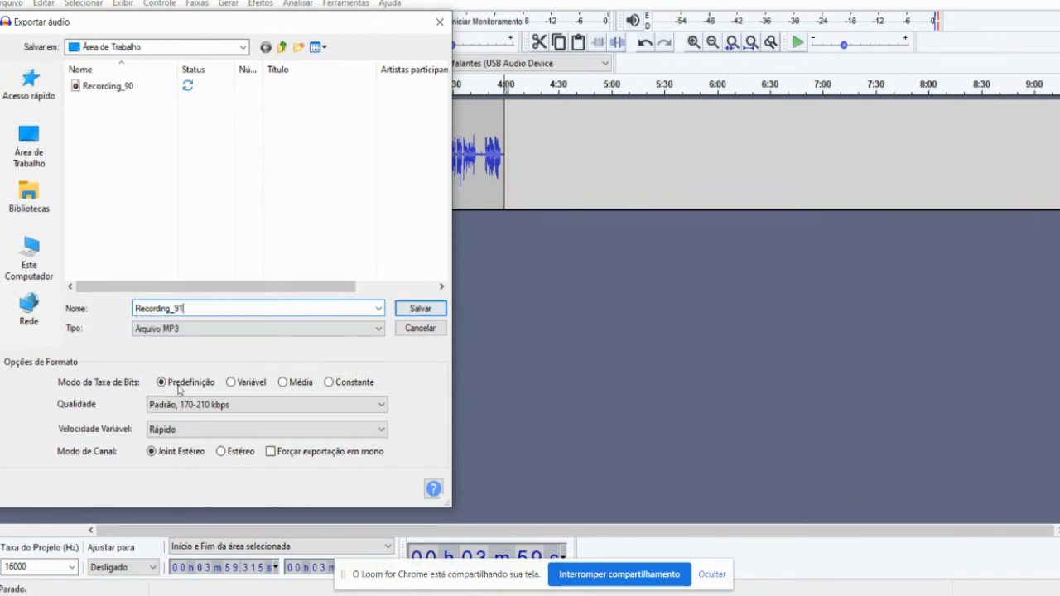
click(420, 308)
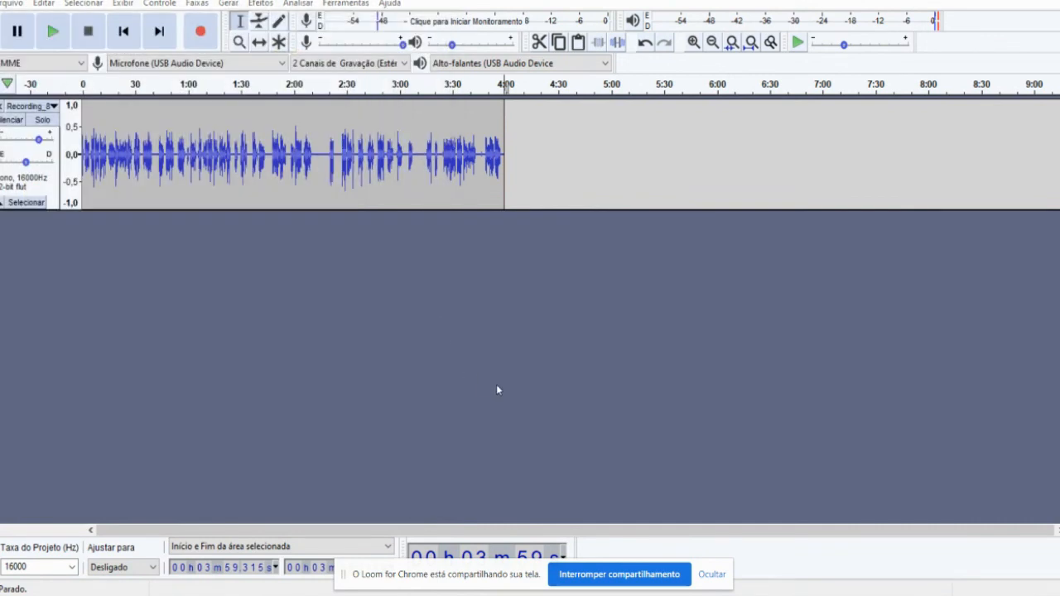
click(584, 418)
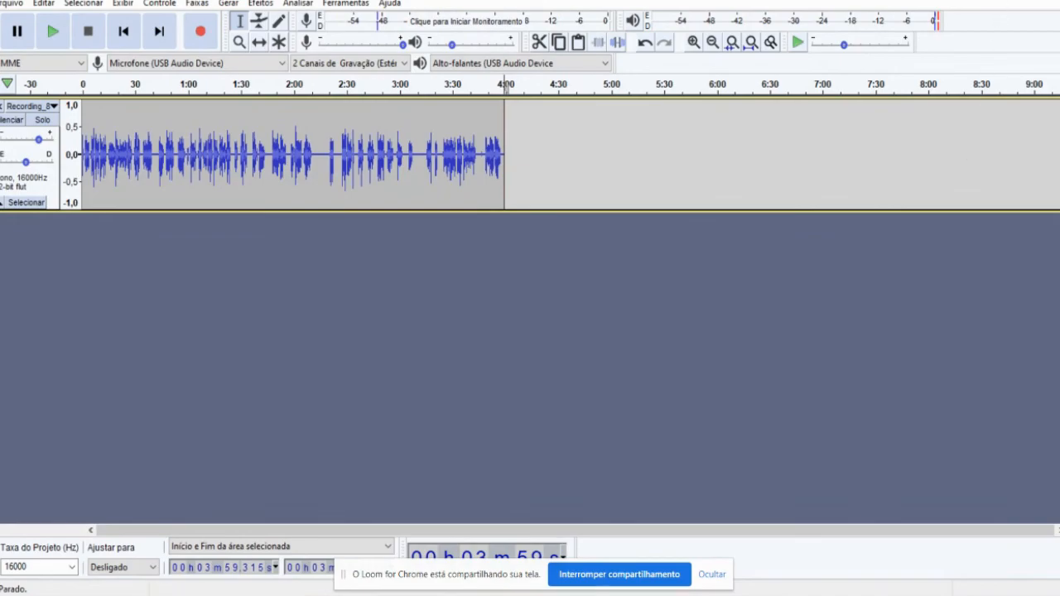
Minimize the Audacity window and move the exported Recording_91 file to an empty area in the middle of the desktop.
click(990, 1)
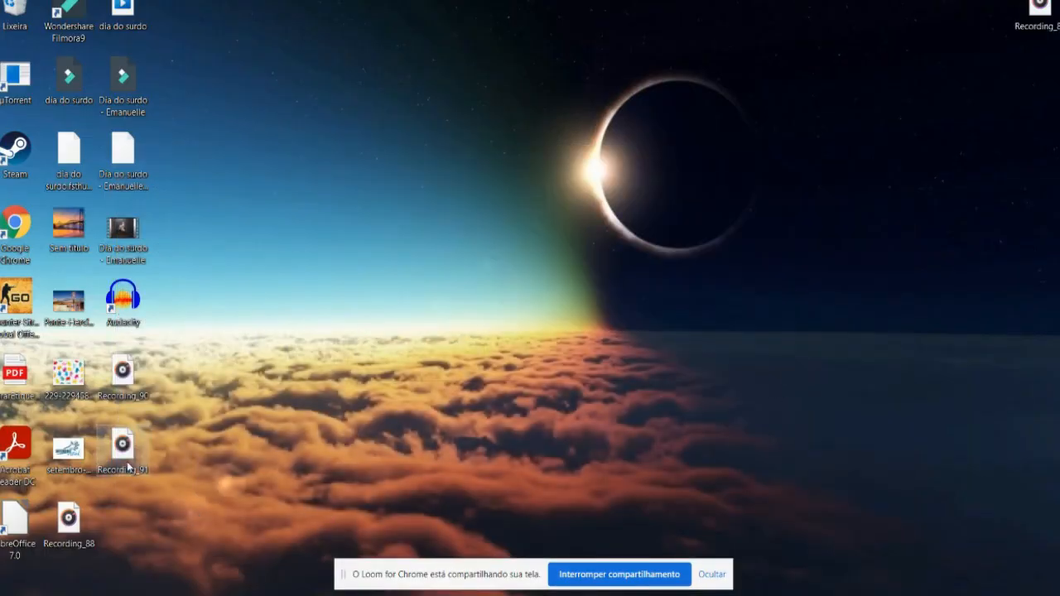
drag(133, 459, 565, 238)
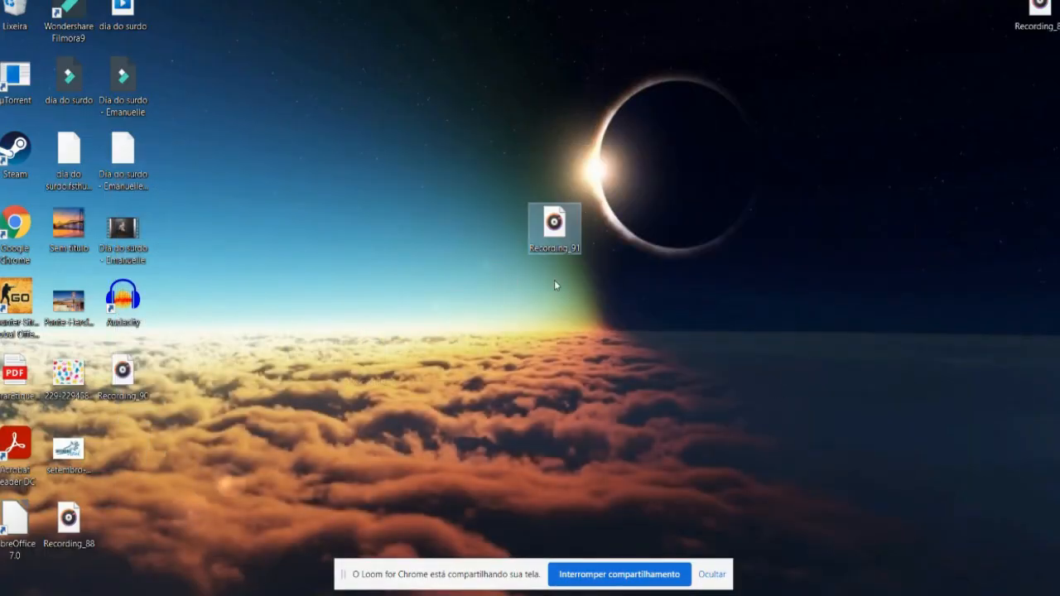
right_click(554, 229)
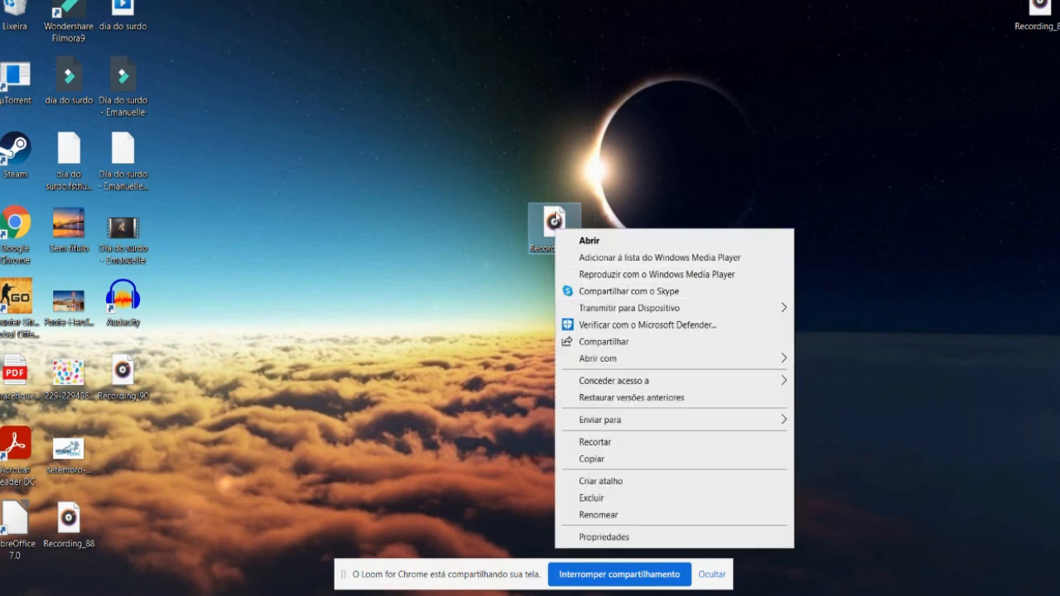
click(555, 213)
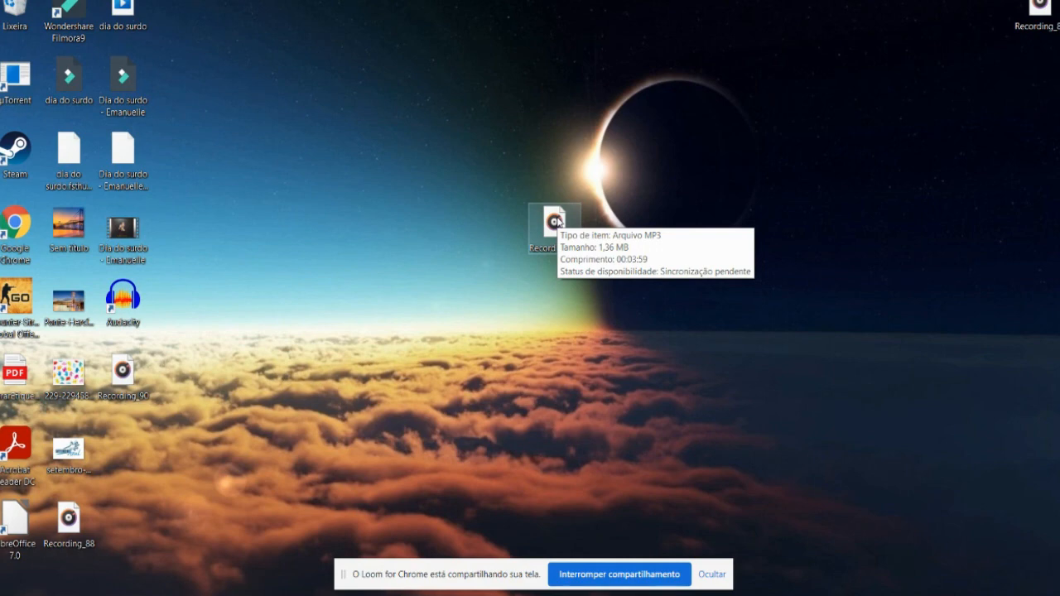
Switch to the Chrome window showing the Audacity download page.
mouse_move(397, 575)
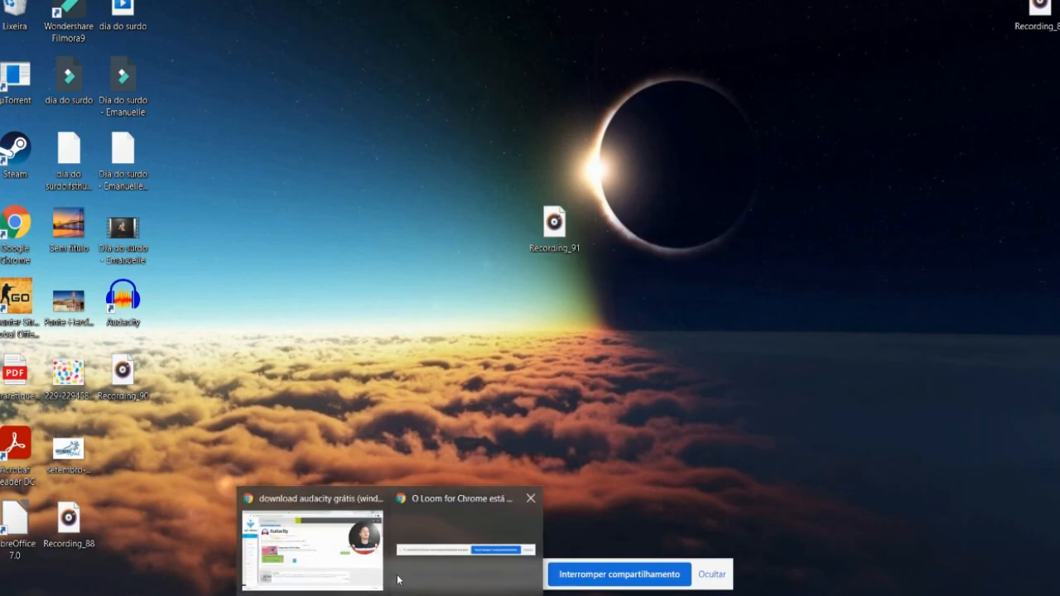
click(356, 572)
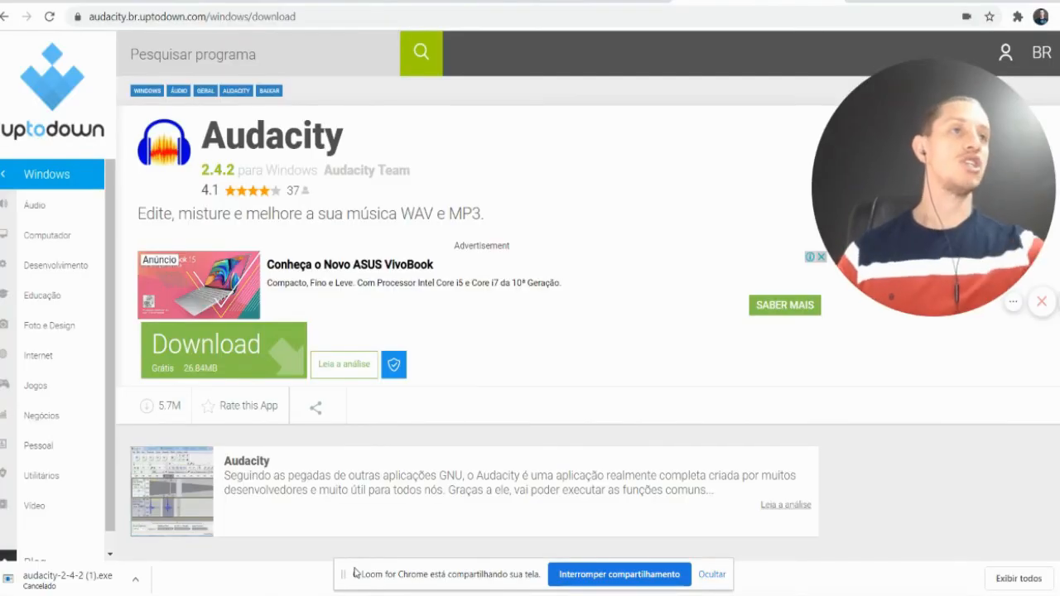